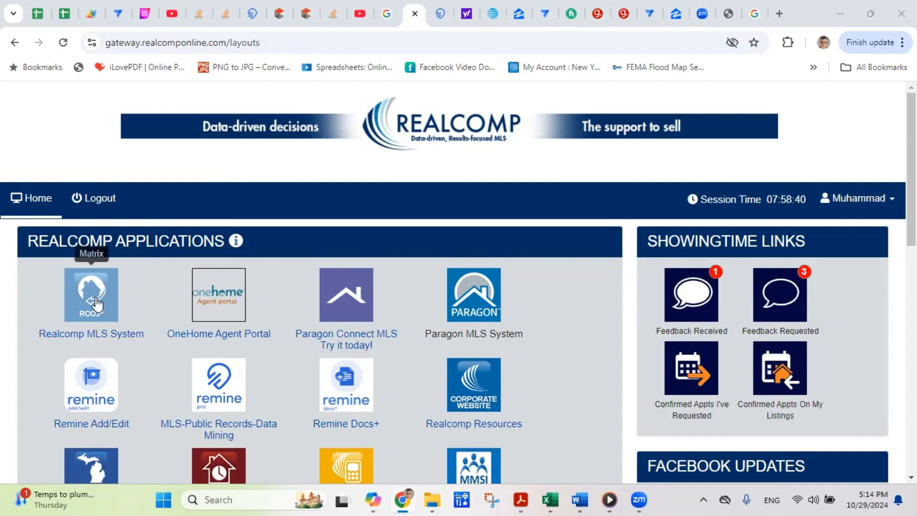
- Launch Realcomp Matrix MLS from the Realcomp gateway's applications list
{"action": "left_click", "coordinate": [95, 298]}
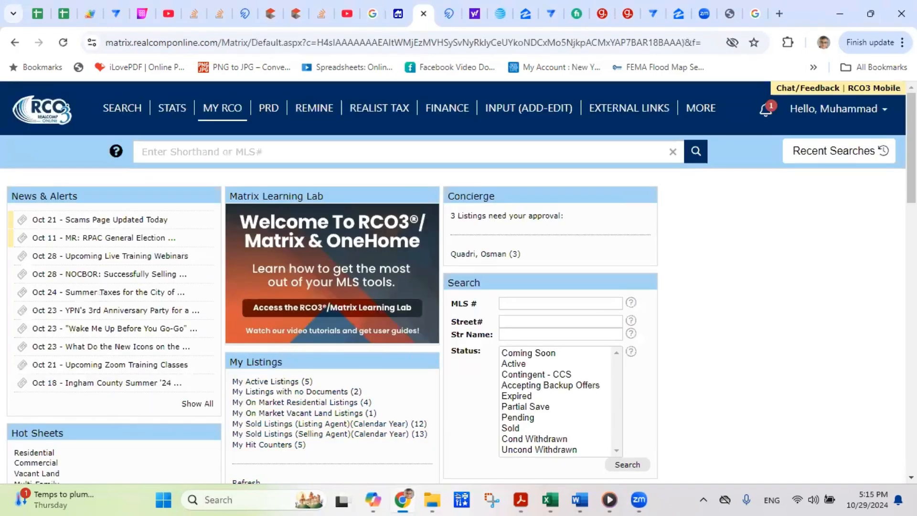
{"action": "scroll", "coordinate": [354, 136], "scroll_direction": "down", "scroll_amount": 2}
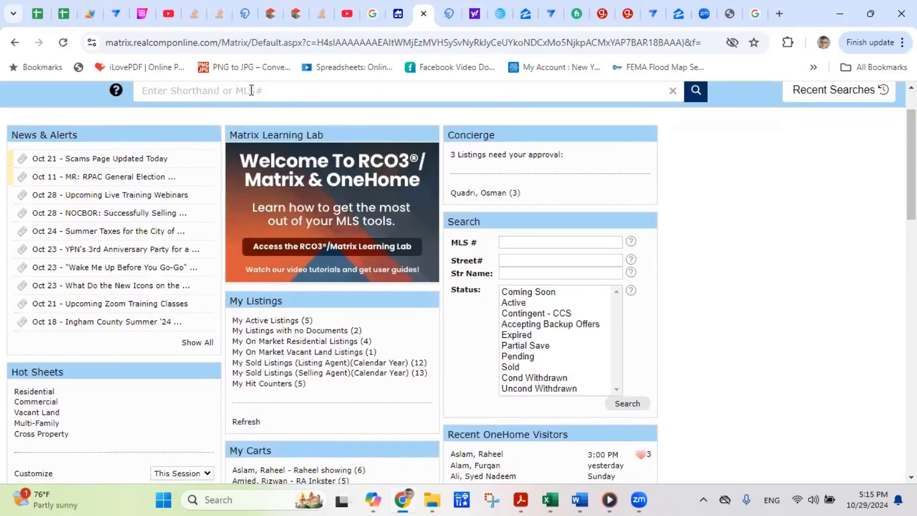
{"action": "left_click", "coordinate": [251, 90]}
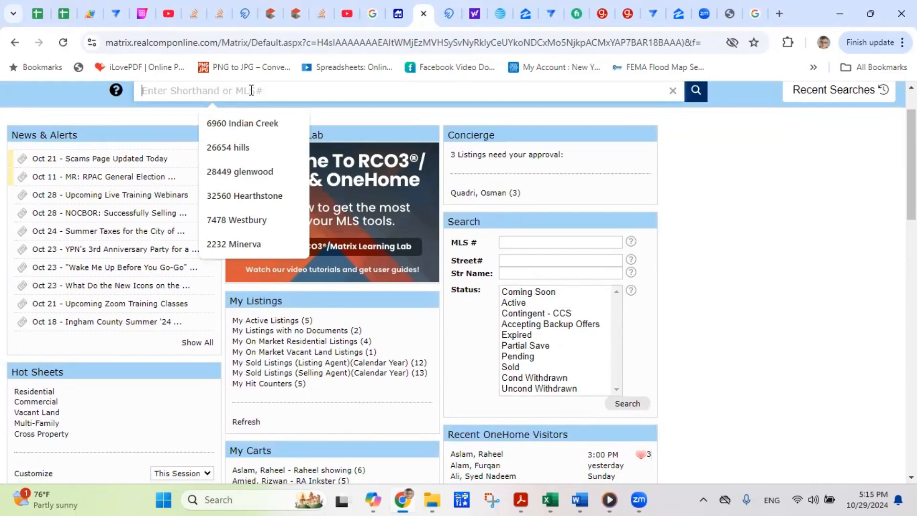
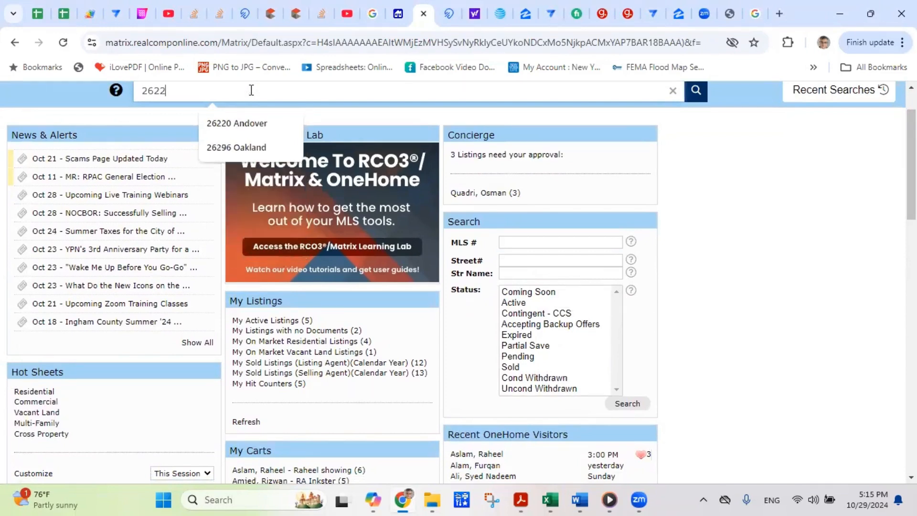
{"action": "left_click", "coordinate": [248, 122]}
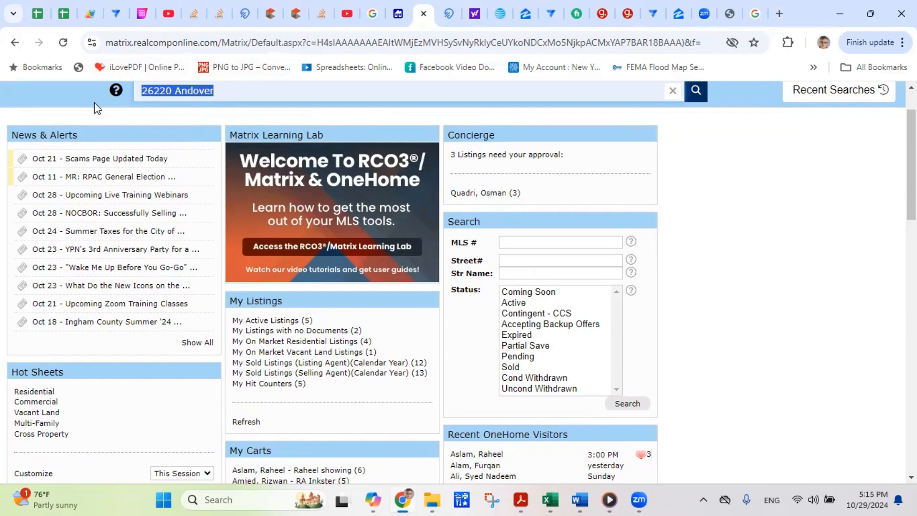
- Open the Residential Quick search and tick Active, Pending and Sold statuses
{"action": "mouse_move", "coordinate": [109, 110]}
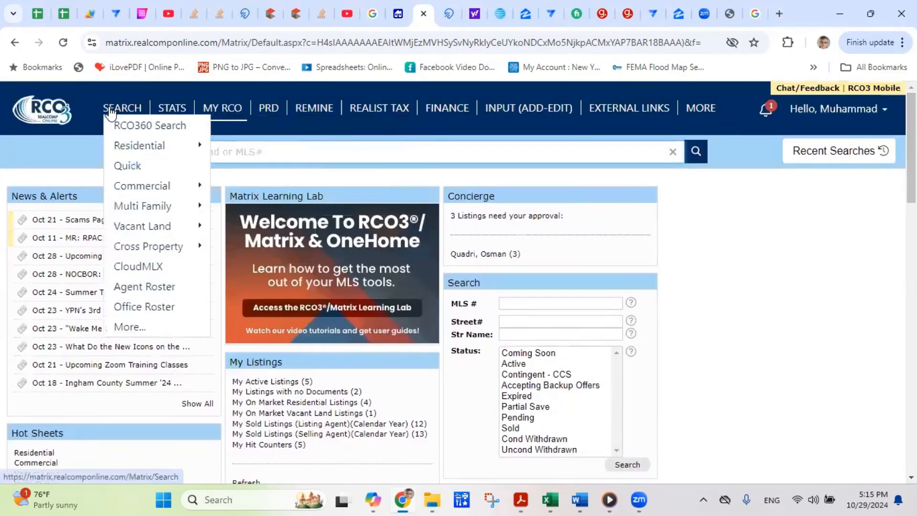
{"action": "mouse_move", "coordinate": [125, 152]}
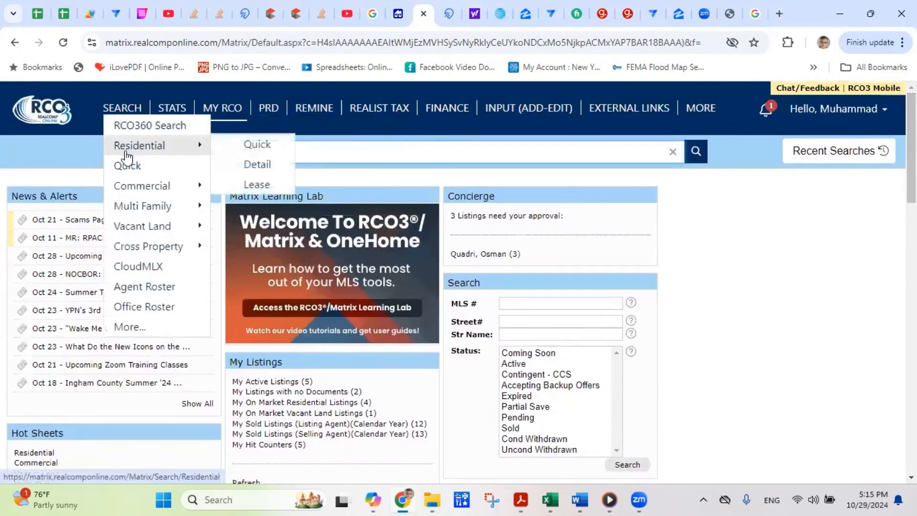
{"action": "left_click", "coordinate": [240, 151]}
{"action": "scroll", "coordinate": [241, 152], "scroll_direction": "down", "scroll_amount": 1}
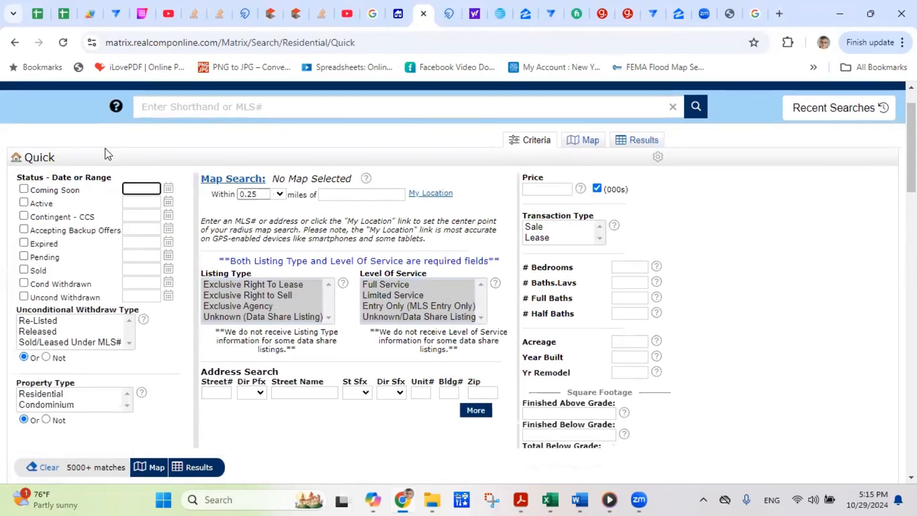
{"action": "left_click", "coordinate": [24, 256]}
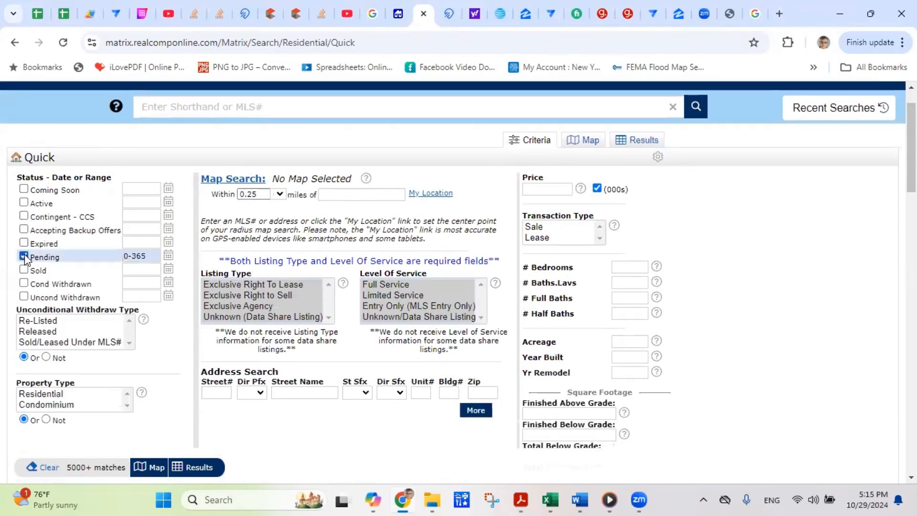
{"action": "left_click", "coordinate": [24, 269]}
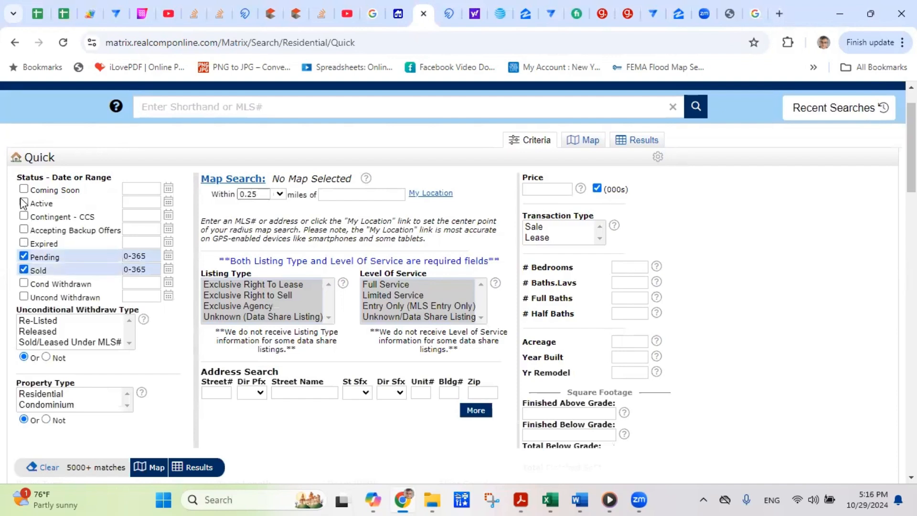
{"action": "left_click", "coordinate": [24, 202]}
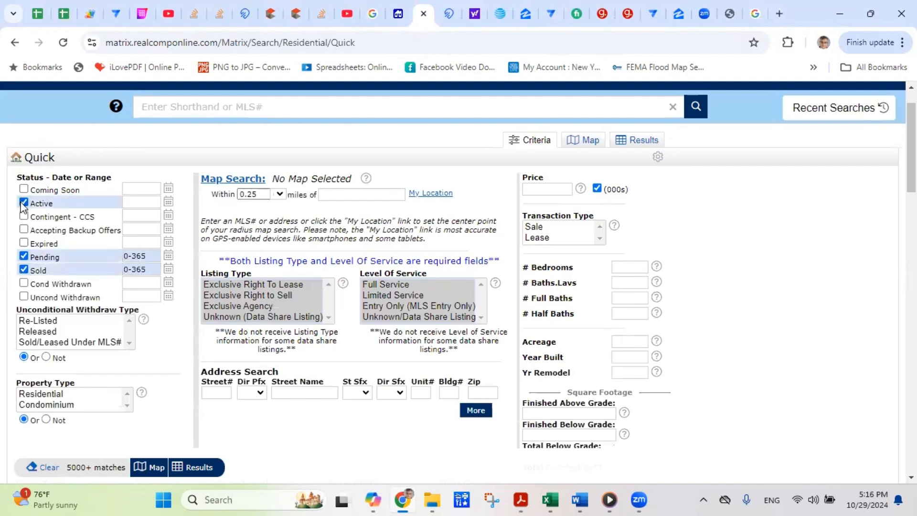
- Dismiss the recent shorthand entries and set Transaction Type to Lease
{"action": "left_click", "coordinate": [271, 105]}
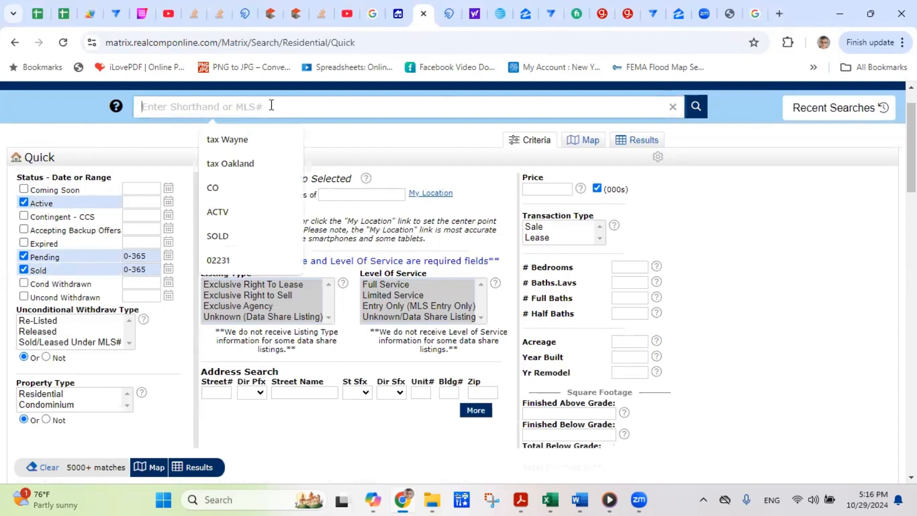
{"action": "left_click", "coordinate": [706, 243]}
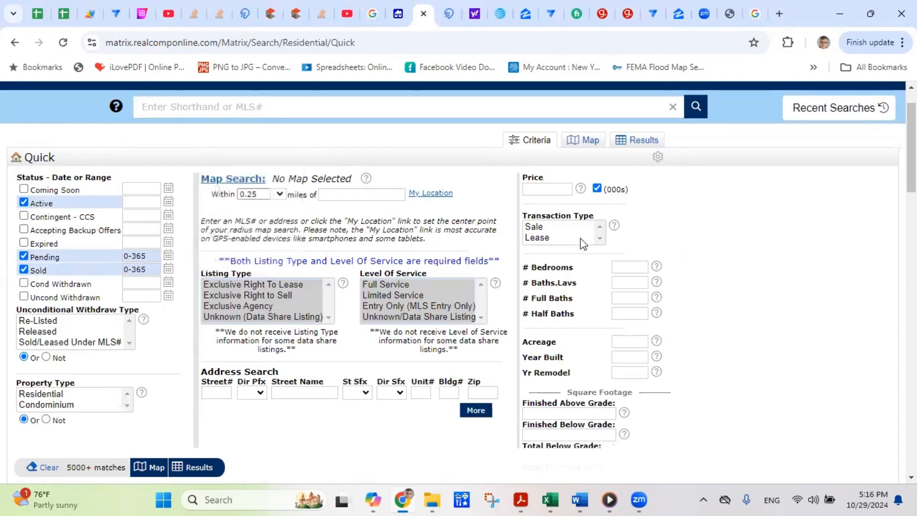
{"action": "left_click", "coordinate": [548, 238]}
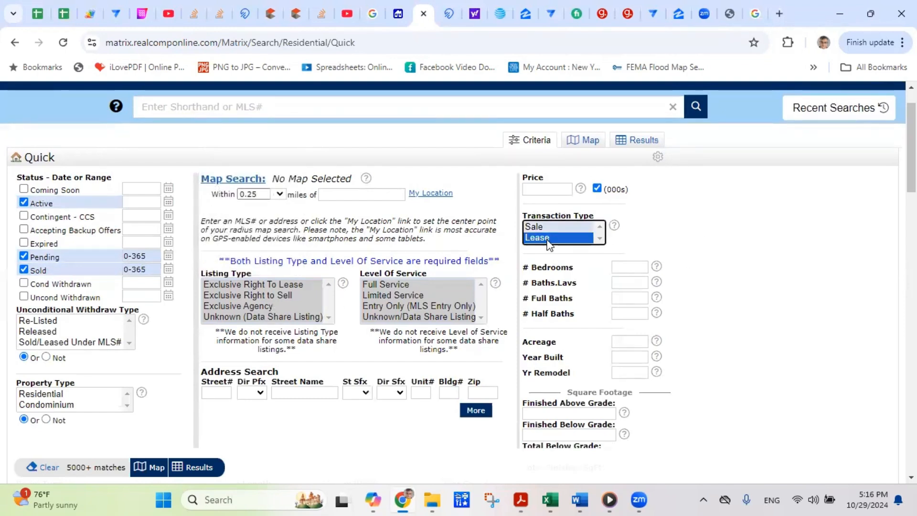
{"action": "left_click", "coordinate": [326, 196]}
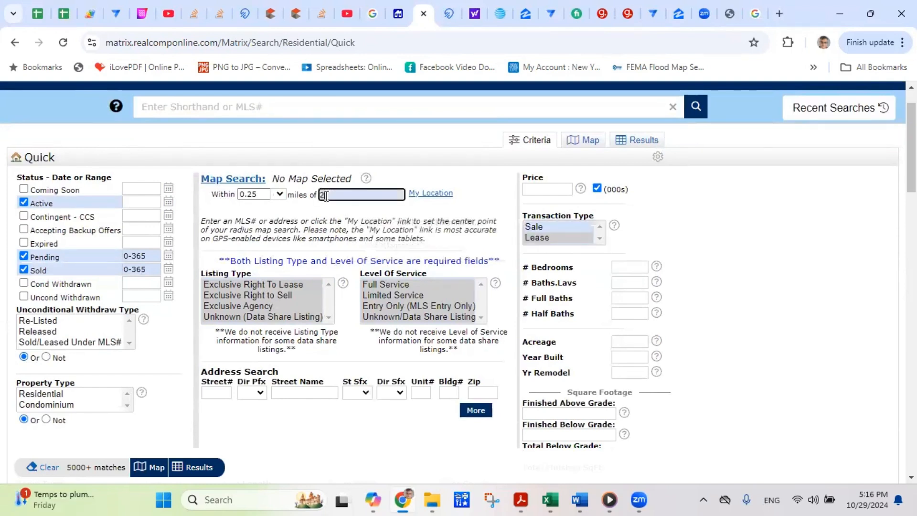
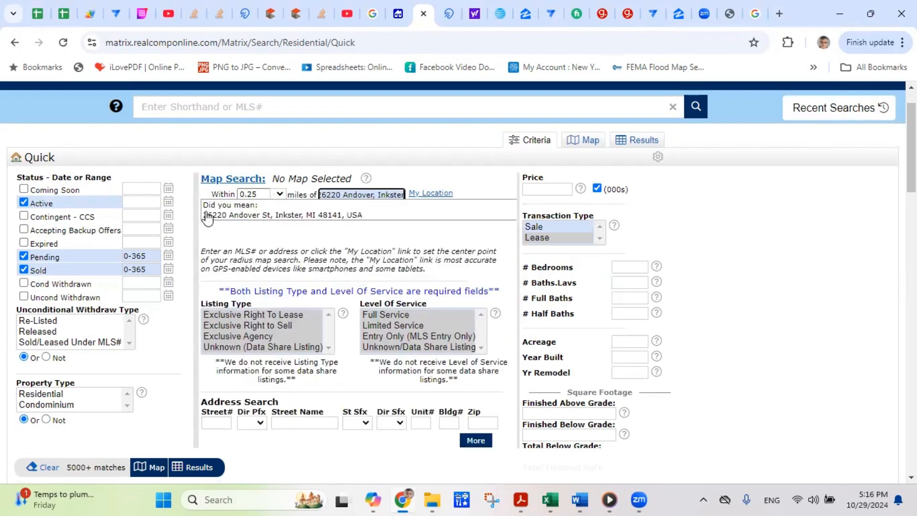
{"action": "left_click", "coordinate": [281, 216]}
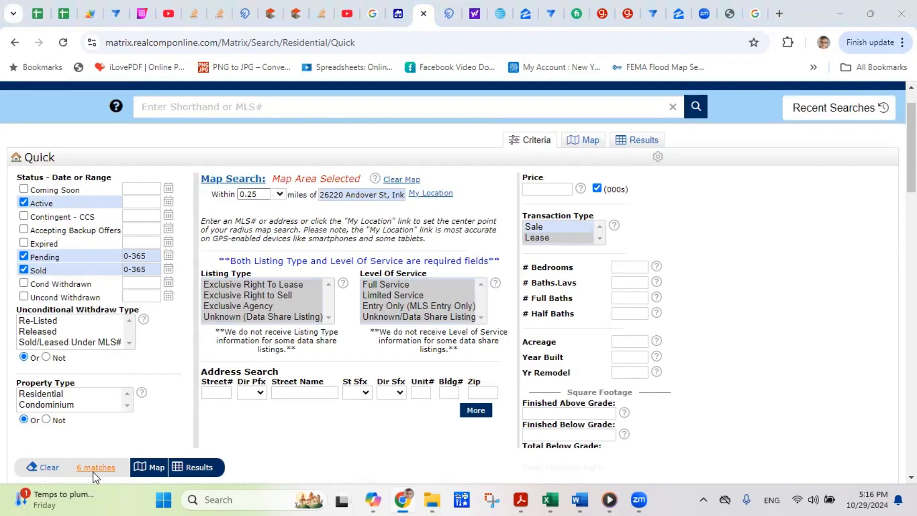
{"action": "left_click", "coordinate": [200, 469]}
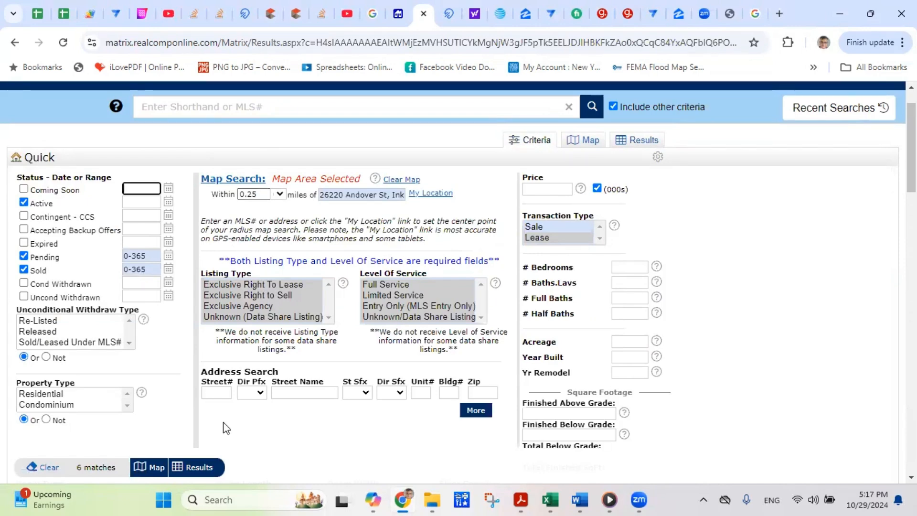
- Show the 6 results and plot them inside the 0.25-mile circle on the map
{"action": "left_click", "coordinate": [200, 469]}
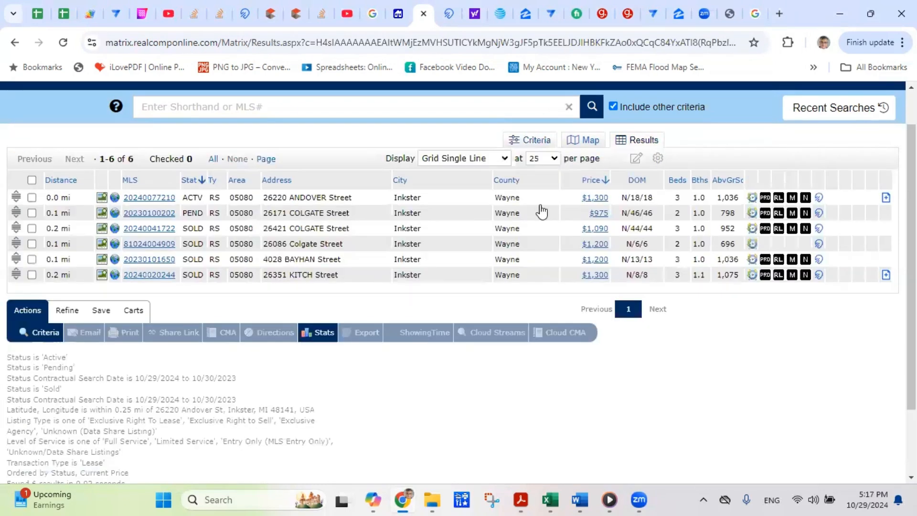
{"action": "left_click", "coordinate": [591, 140]}
{"action": "left_click", "coordinate": [454, 289]}
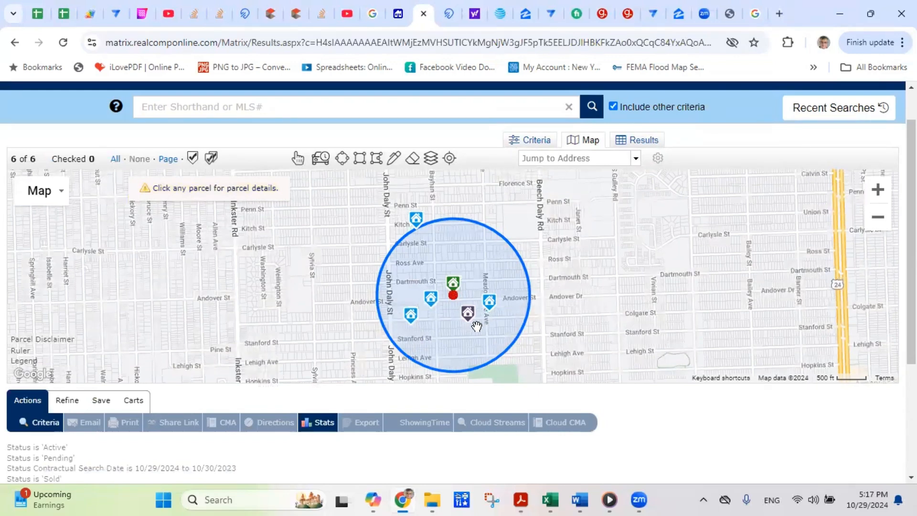
{"action": "mouse_move", "coordinate": [470, 327]}
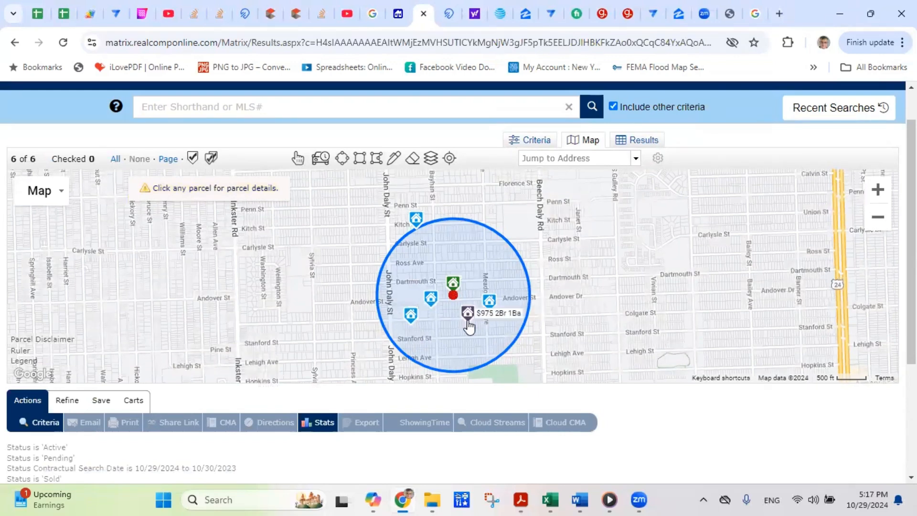
- Widen the radius to 0.5 miles and map the resulting 16 listings
{"action": "left_click", "coordinate": [46, 422]}
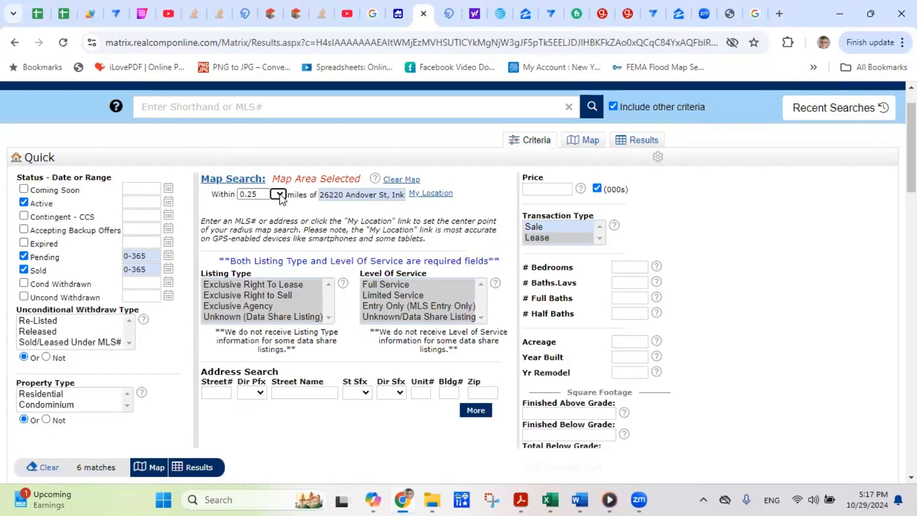
{"action": "left_click", "coordinate": [278, 194]}
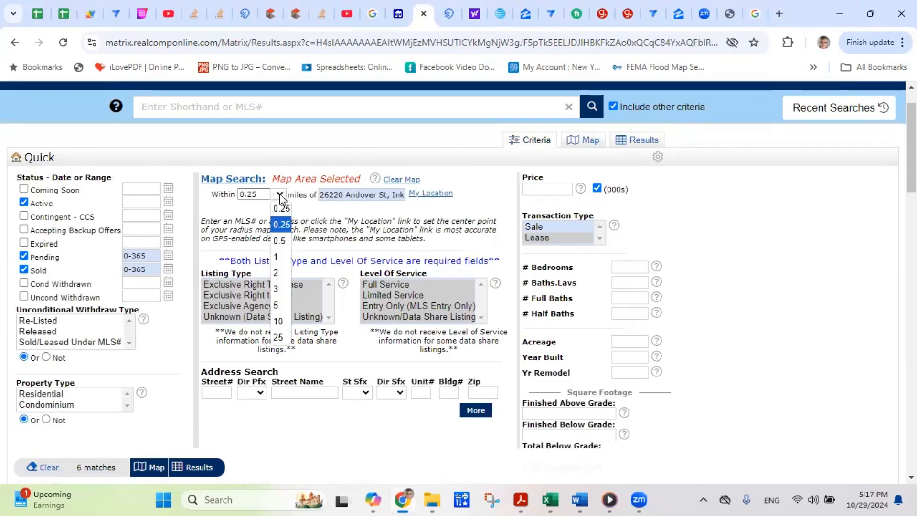
{"action": "left_click", "coordinate": [281, 239]}
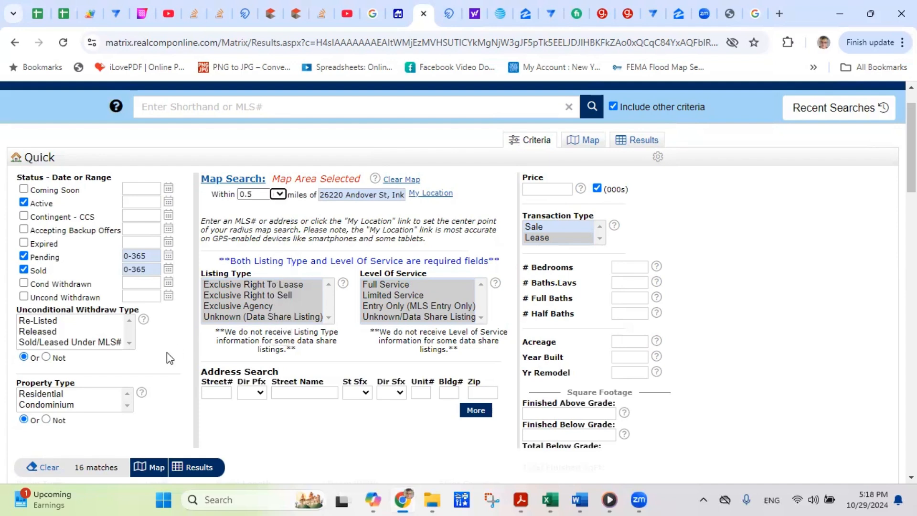
{"action": "left_click", "coordinate": [195, 471]}
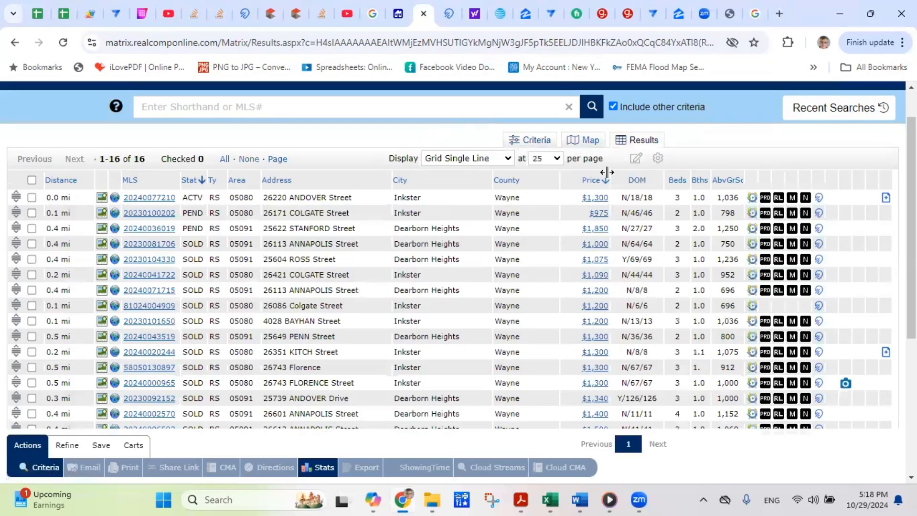
{"action": "left_click", "coordinate": [589, 142]}
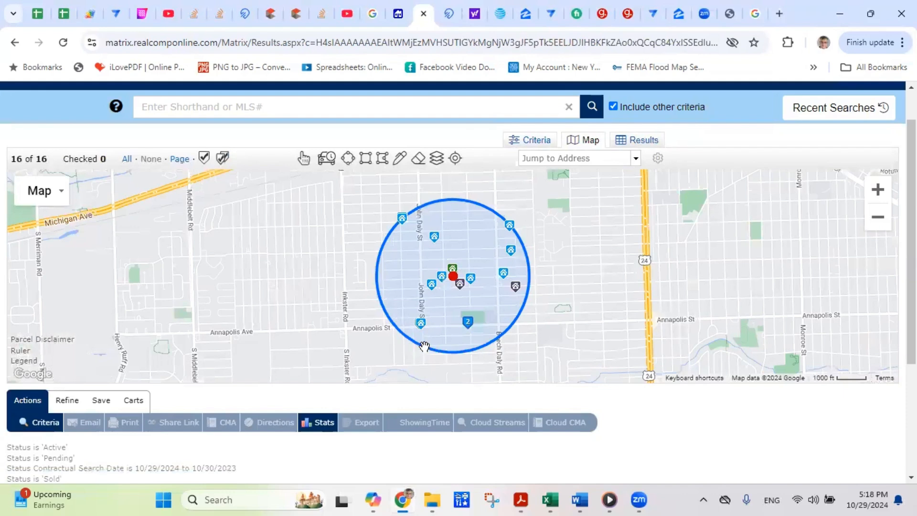
- Return to the criteria and narrow the search radius back to 0.25 miles
{"action": "left_click", "coordinate": [49, 425]}
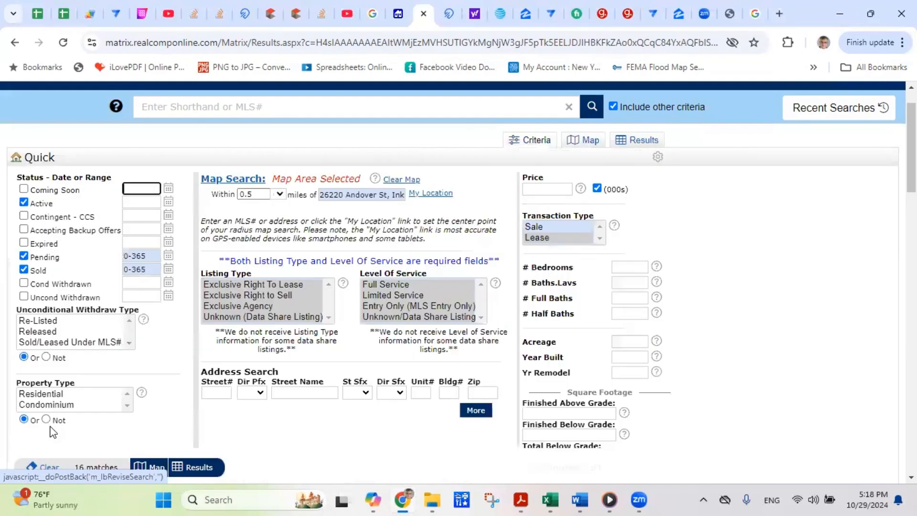
{"action": "left_click", "coordinate": [280, 196]}
{"action": "left_click", "coordinate": [283, 208]}
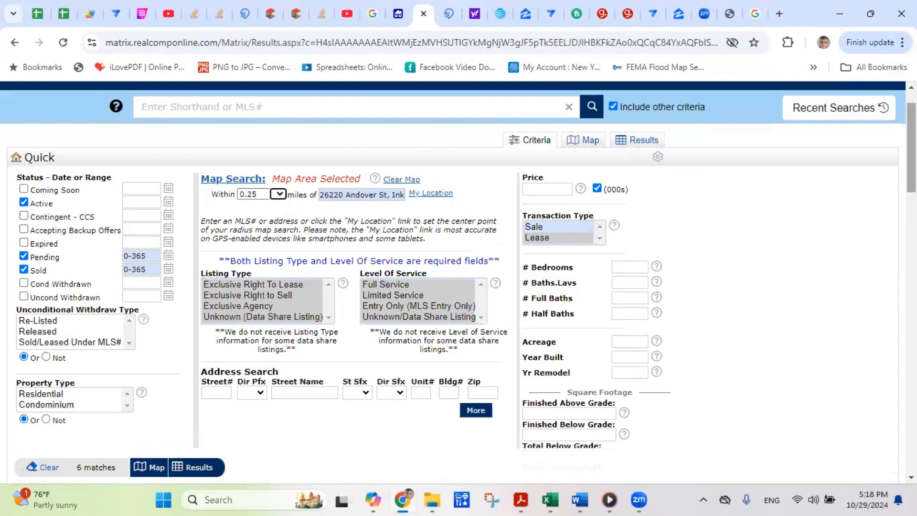
{"action": "scroll", "coordinate": [191, 263], "scroll_direction": "down", "scroll_amount": 2}
{"action": "scroll", "coordinate": [96, 323], "scroll_direction": "up", "scroll_amount": 2}
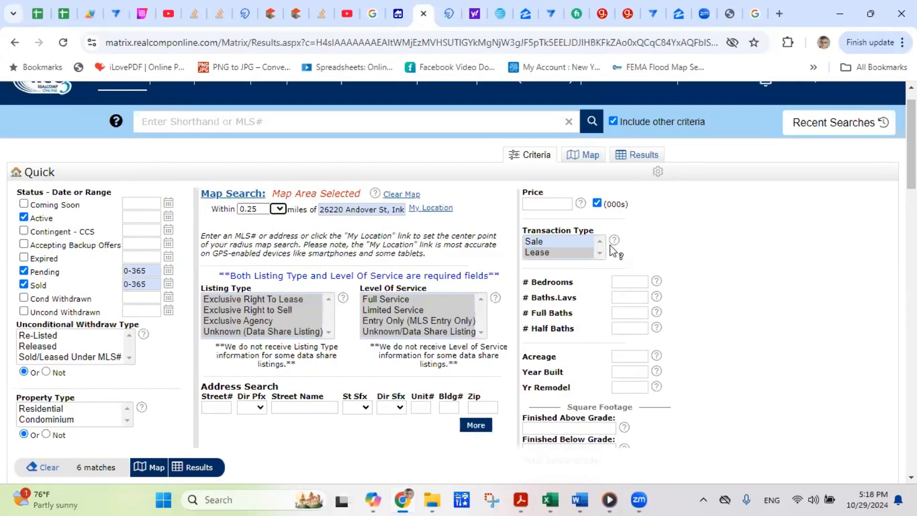
- Require 3+ bedrooms, show the 4 matching results and check all of them
{"action": "left_click", "coordinate": [631, 281]}
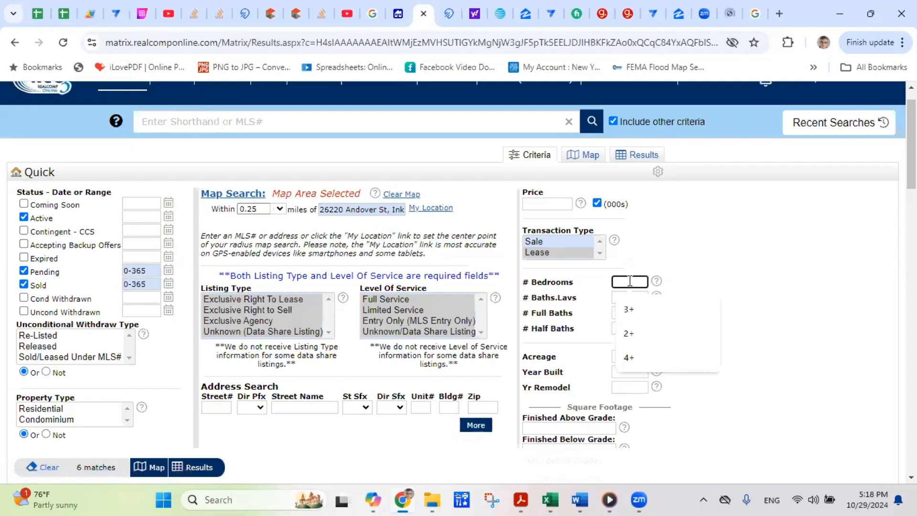
{"action": "left_click", "coordinate": [636, 309]}
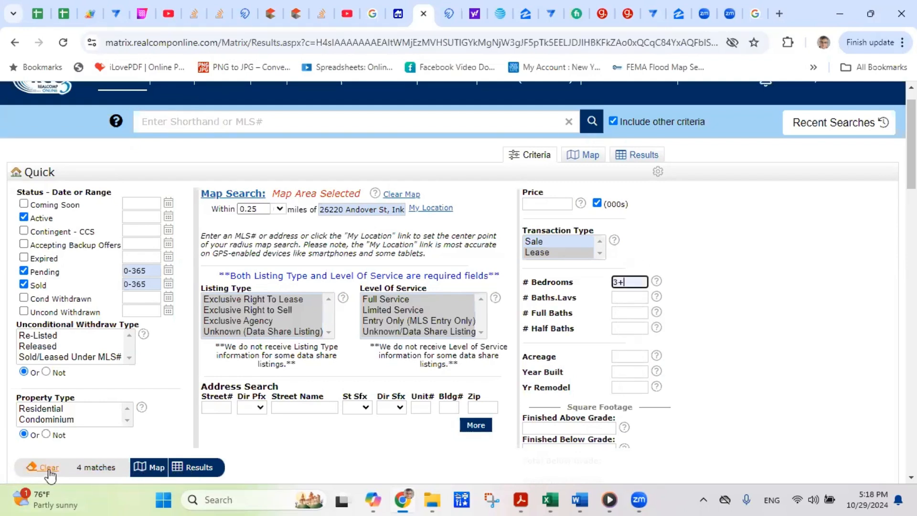
{"action": "left_click", "coordinate": [242, 474]}
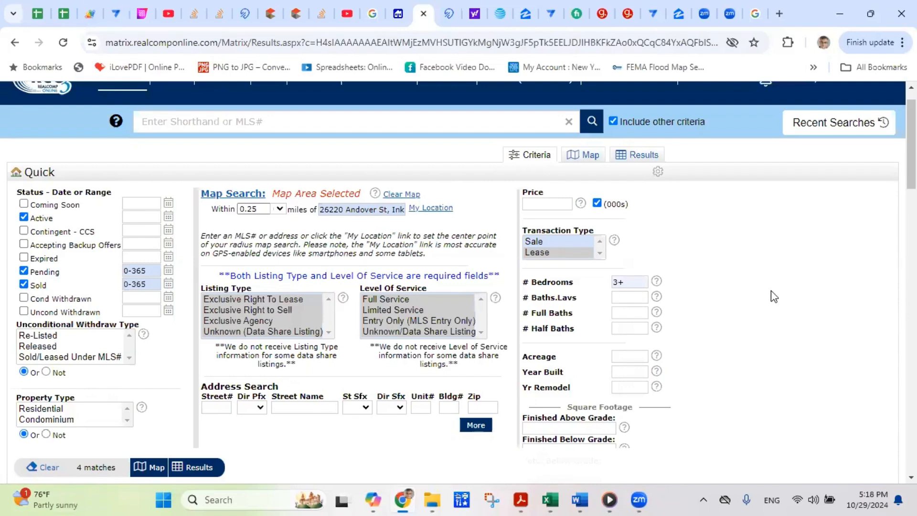
{"action": "scroll", "coordinate": [602, 194], "scroll_direction": "down", "scroll_amount": 3}
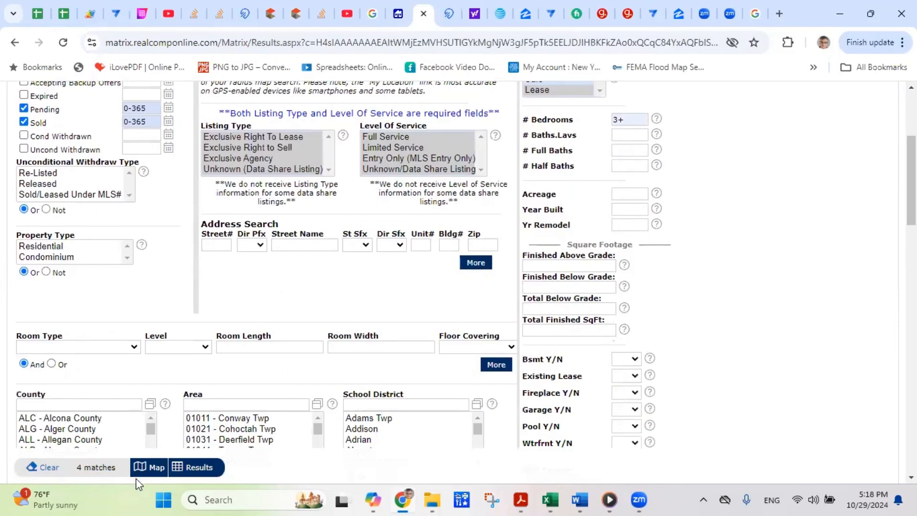
{"action": "left_click", "coordinate": [193, 467]}
{"action": "left_click", "coordinate": [32, 111]}
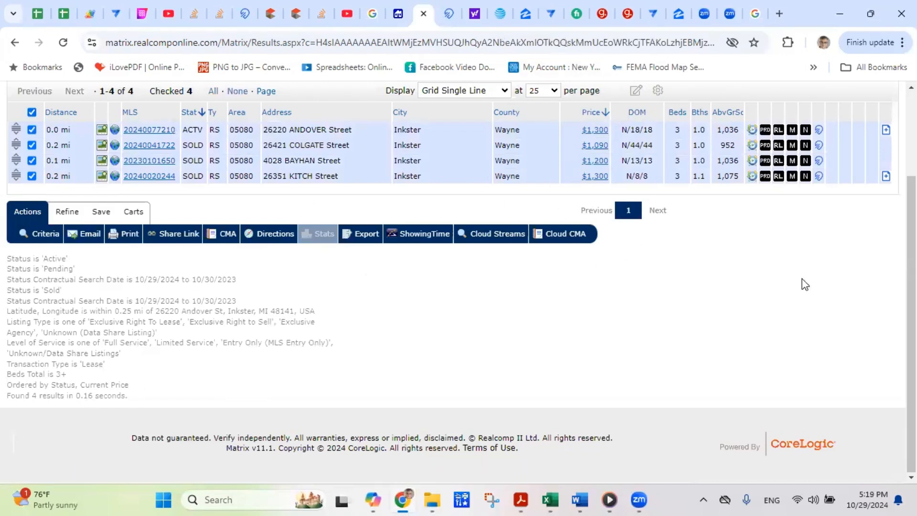
- Return to Criteria and delete the radius centre address from the 'miles of' field
{"action": "left_click", "coordinate": [40, 234]}
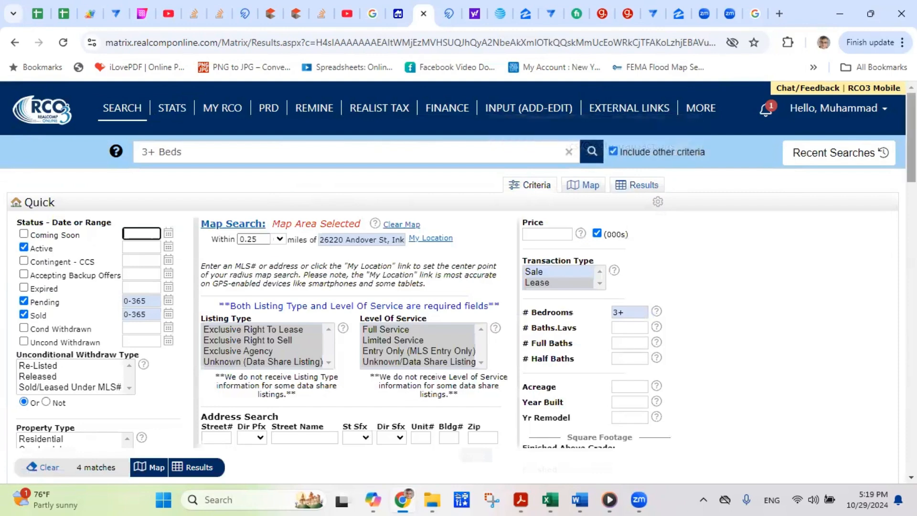
{"action": "scroll", "coordinate": [458, 287], "scroll_direction": "down", "scroll_amount": 3}
{"action": "scroll", "coordinate": [458, 287], "scroll_direction": "up", "scroll_amount": 3}
{"action": "left_click_drag", "start_coordinate": [321, 240], "coordinate": [659, 251]}
{"action": "key", "text": "BackSpace"}
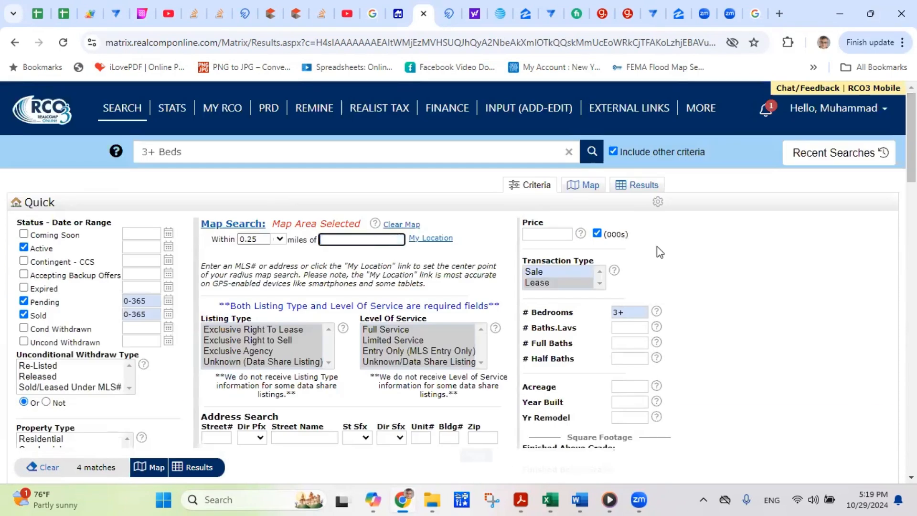
{"action": "left_click", "coordinate": [686, 325]}
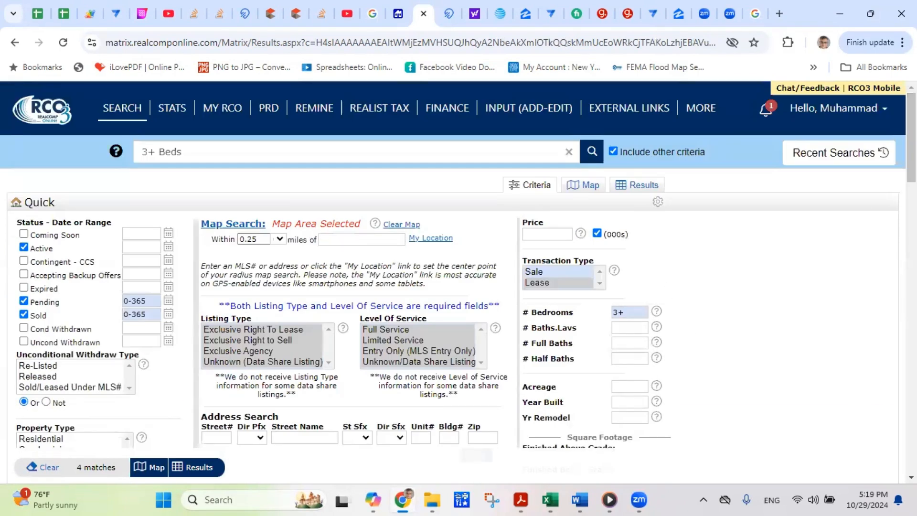
{"action": "scroll", "coordinate": [458, 286], "scroll_direction": "down", "scroll_amount": 7}
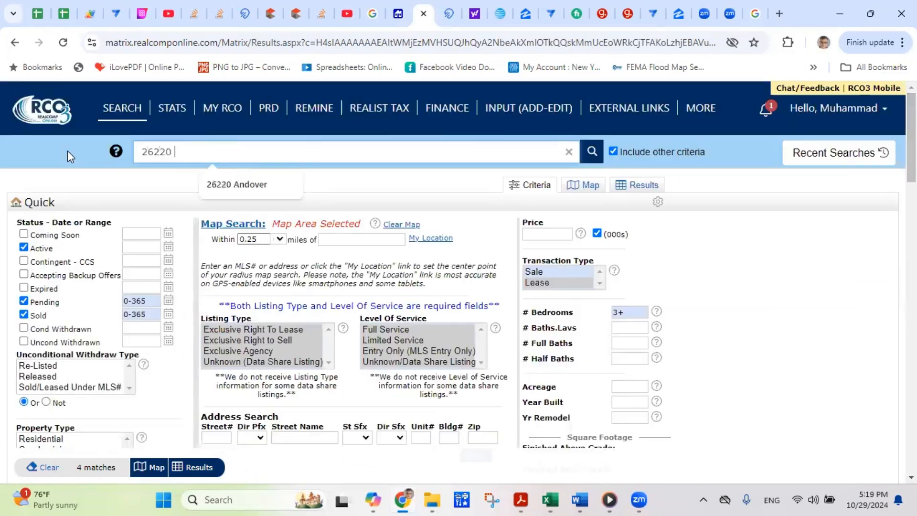
{"action": "left_click", "coordinate": [236, 184]}
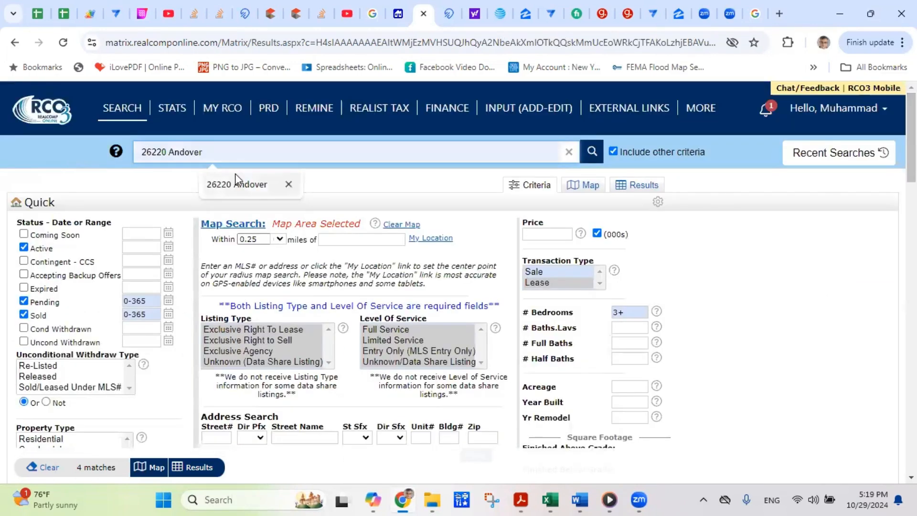
{"action": "left_click", "coordinate": [592, 153]}
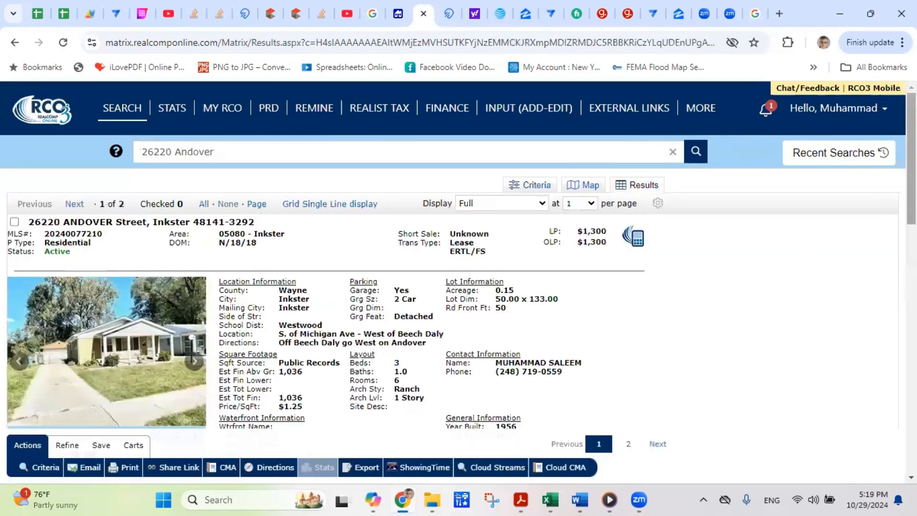
{"action": "scroll", "coordinate": [458, 254], "scroll_direction": "down", "scroll_amount": 10}
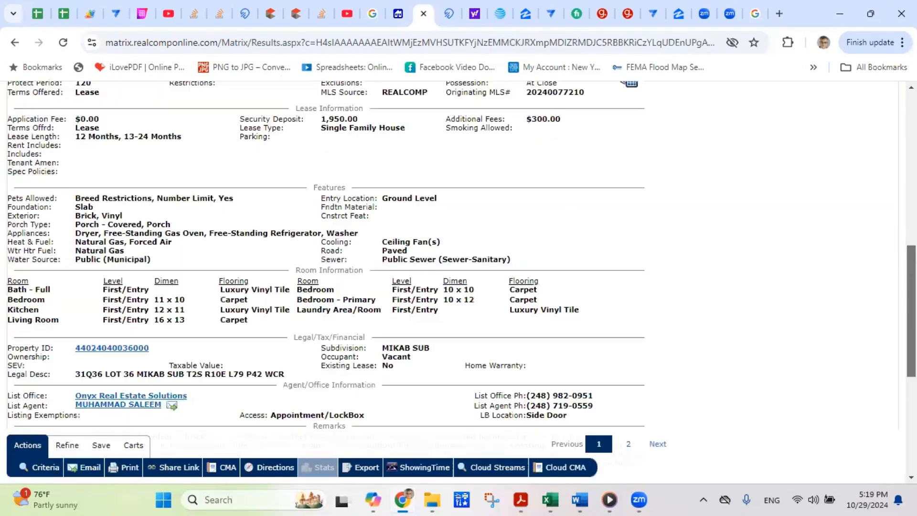
{"action": "scroll", "coordinate": [60, 289], "scroll_direction": "down", "scroll_amount": 2}
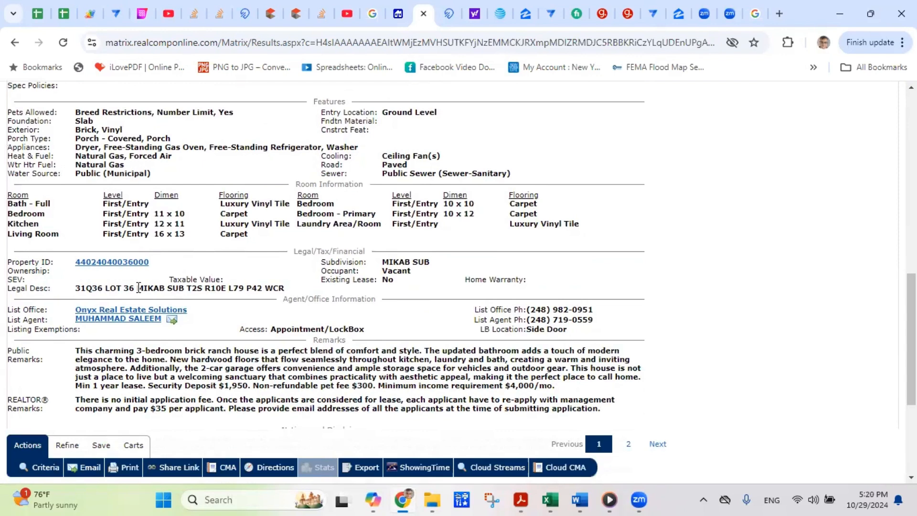
- Highlight MIKAB SUB in the legal description and subdivision fields to confirm it
{"action": "left_click_drag", "start_coordinate": [138, 287], "coordinate": [184, 290]}
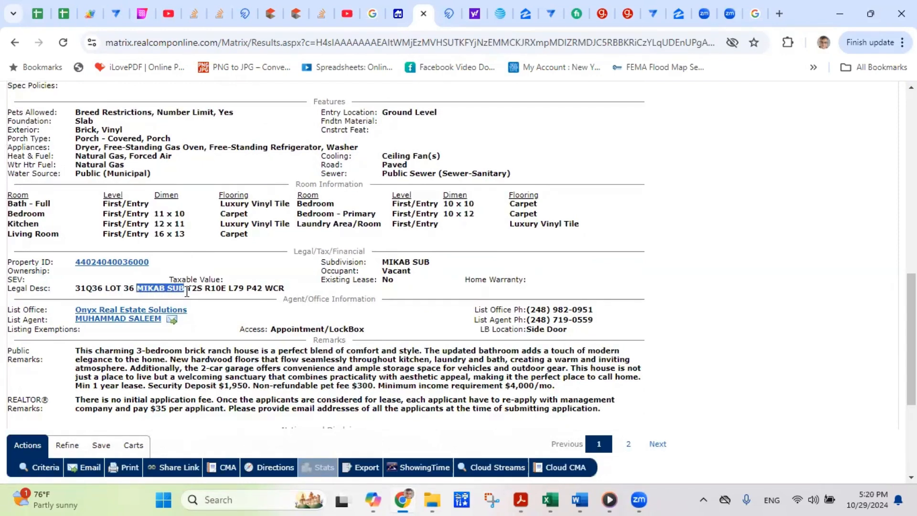
{"action": "left_click", "coordinate": [174, 290]}
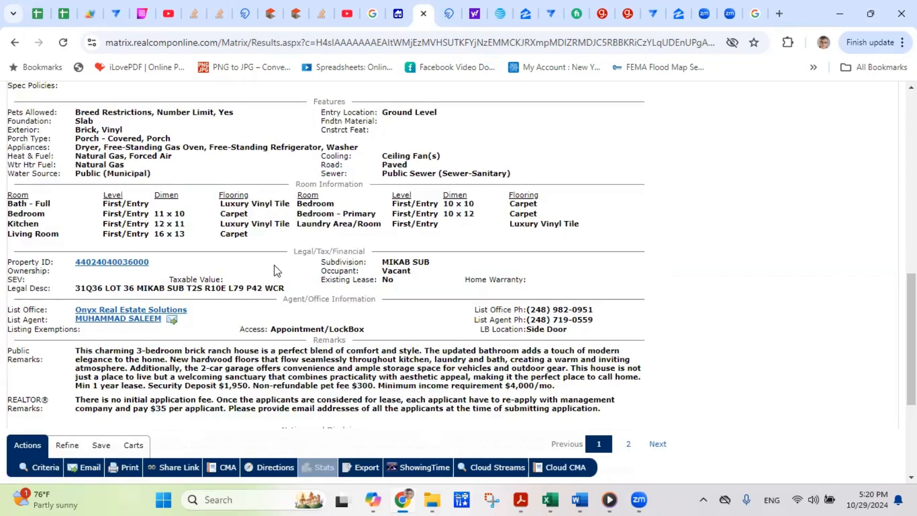
{"action": "left_click_drag", "start_coordinate": [383, 266], "coordinate": [434, 263]}
{"action": "left_click", "coordinate": [392, 262]}
{"action": "scroll", "coordinate": [361, 262], "scroll_direction": "up", "scroll_amount": 10}
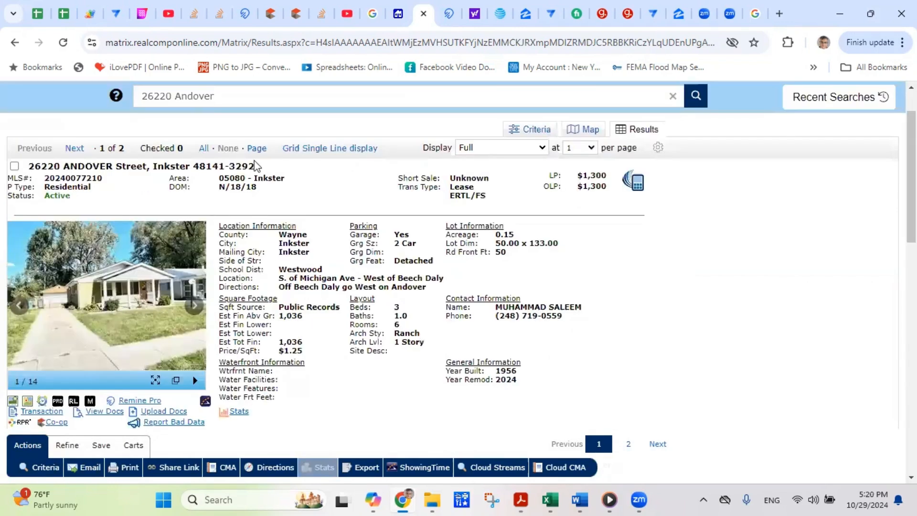
{"action": "scroll", "coordinate": [256, 165], "scroll_direction": "up", "scroll_amount": 2}
- Start a new Residential Quick search including Active, Pending and Sold listings
{"action": "mouse_move", "coordinate": [118, 113]}
{"action": "mouse_move", "coordinate": [124, 150]}
{"action": "left_click", "coordinate": [257, 144]}
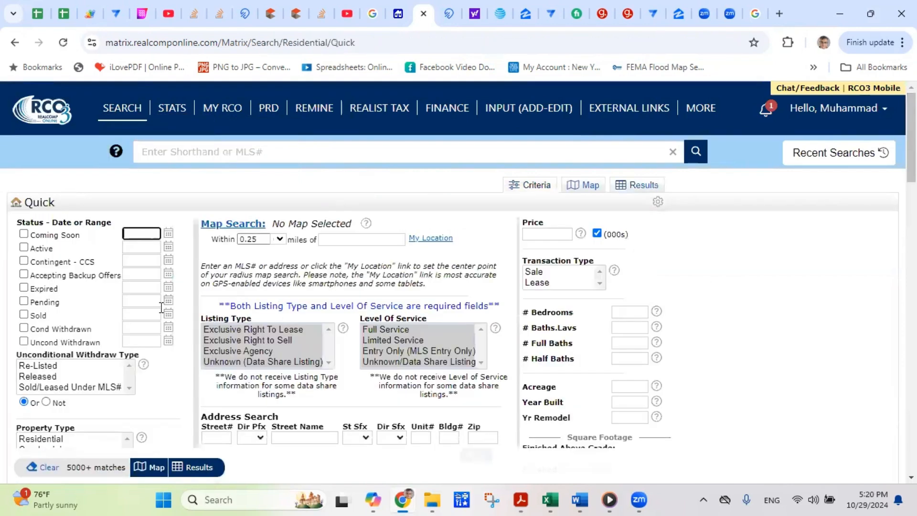
{"action": "left_click", "coordinate": [23, 248]}
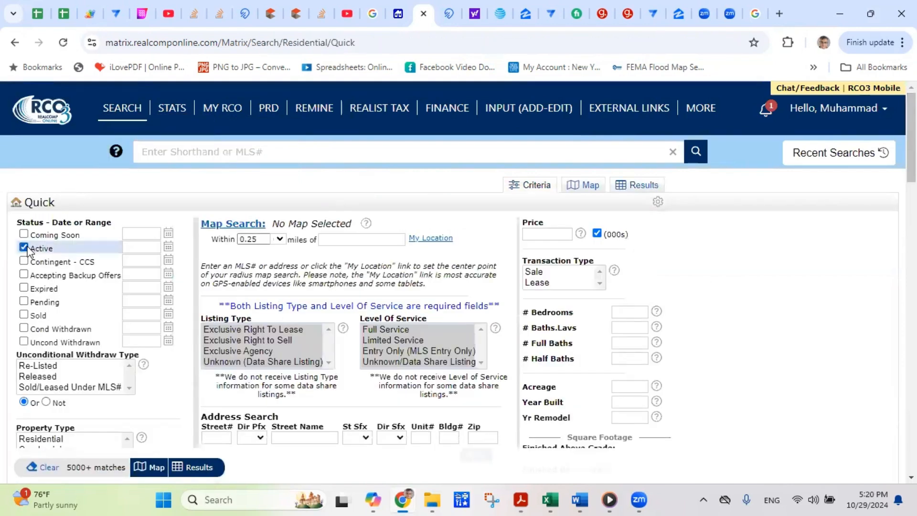
{"action": "left_click", "coordinate": [23, 301]}
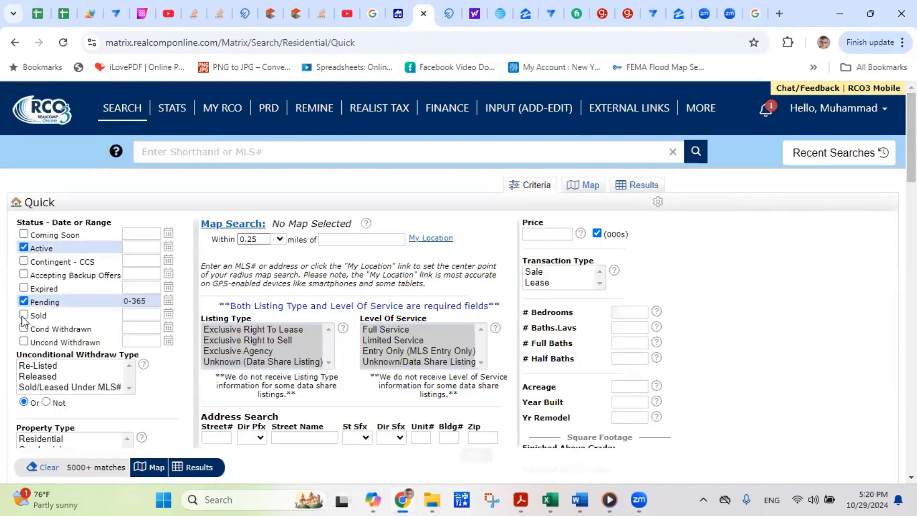
{"action": "left_click", "coordinate": [24, 315]}
{"action": "scroll", "coordinate": [478, 238], "scroll_direction": "down", "scroll_amount": 10}
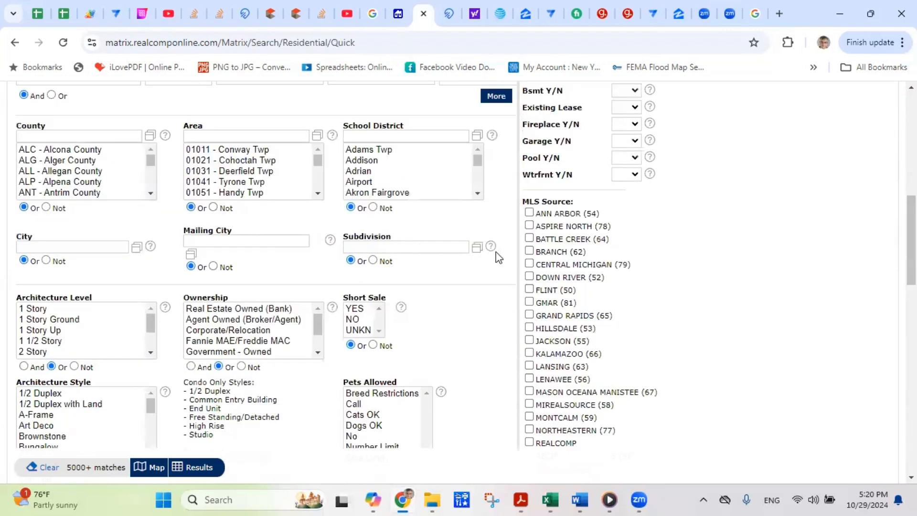
- Set subdivision to MIKAB SUB and transaction type to Lease, then view the 2 matches
{"action": "left_click", "coordinate": [477, 247]}
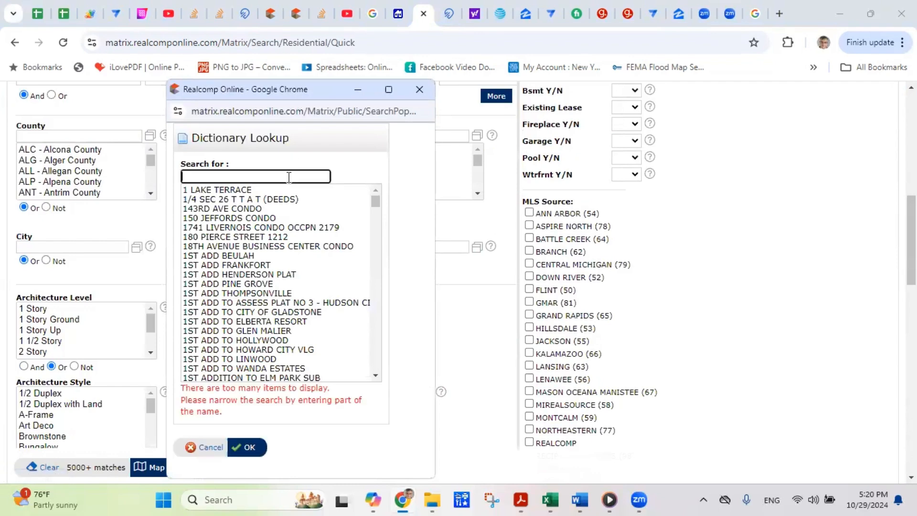
{"action": "type", "text": "mikab"}
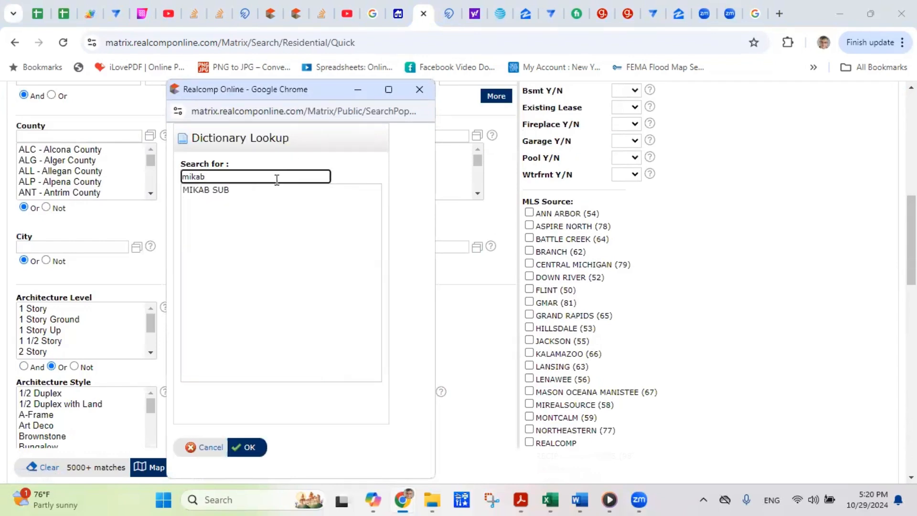
{"action": "left_click", "coordinate": [230, 190]}
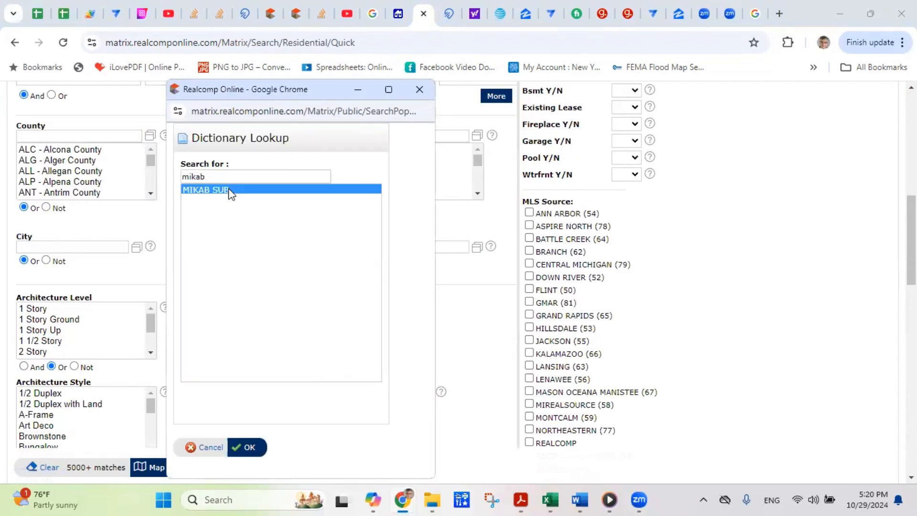
{"action": "left_click", "coordinate": [249, 448]}
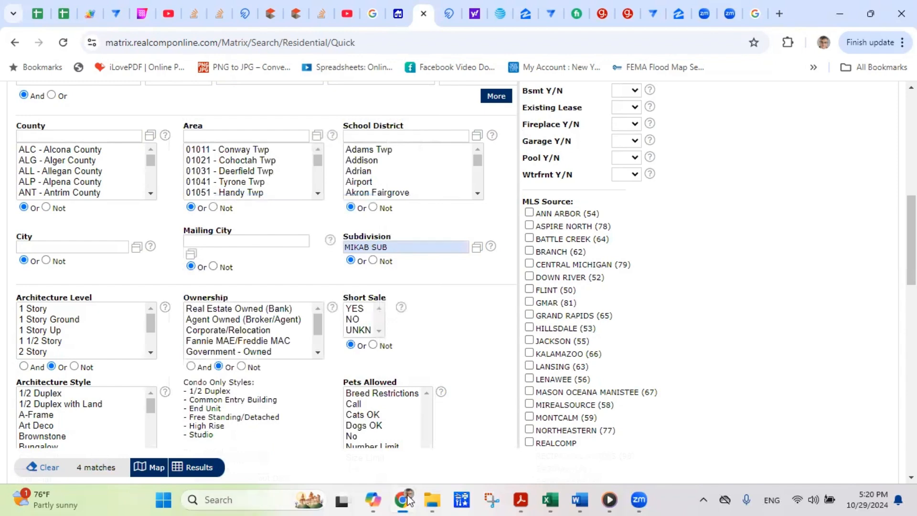
{"action": "scroll", "coordinate": [568, 263], "scroll_direction": "up", "scroll_amount": 10}
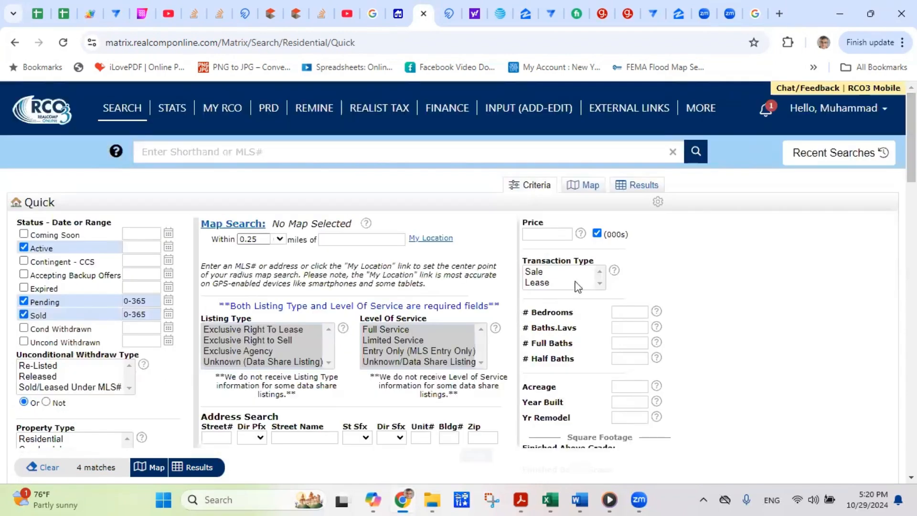
{"action": "left_click", "coordinate": [546, 283]}
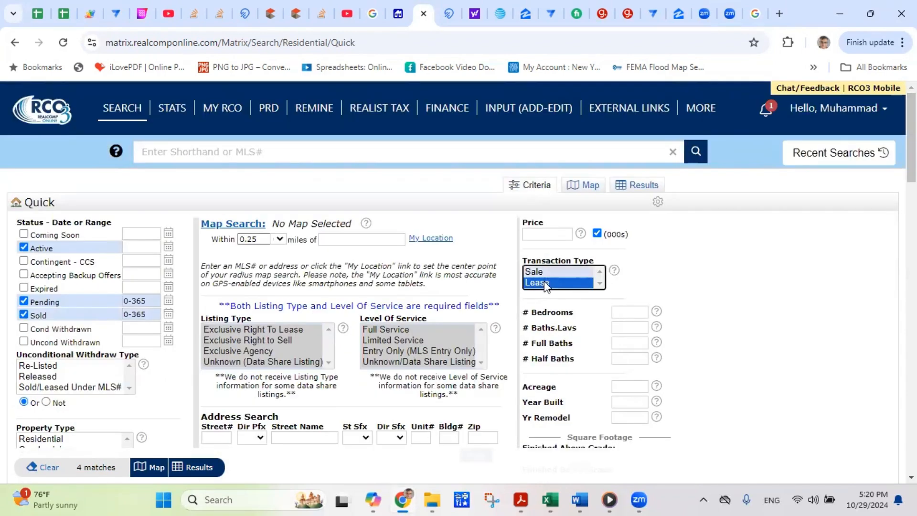
{"action": "left_click", "coordinate": [93, 468]}
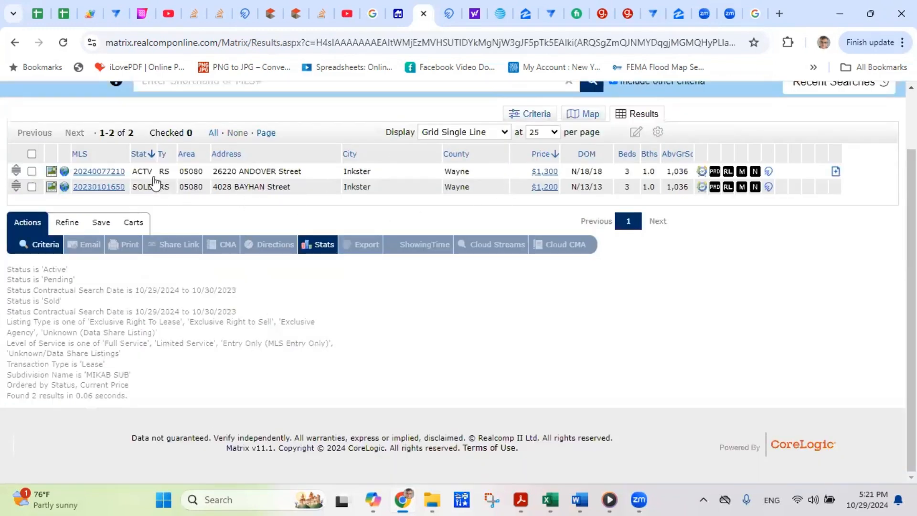
- Return from the results list to the Quick search form, which still shows MIKAB SUB and 2 matches
{"action": "left_click", "coordinate": [46, 244]}
{"action": "scroll", "coordinate": [877, 209], "scroll_direction": "down", "scroll_amount": 8}
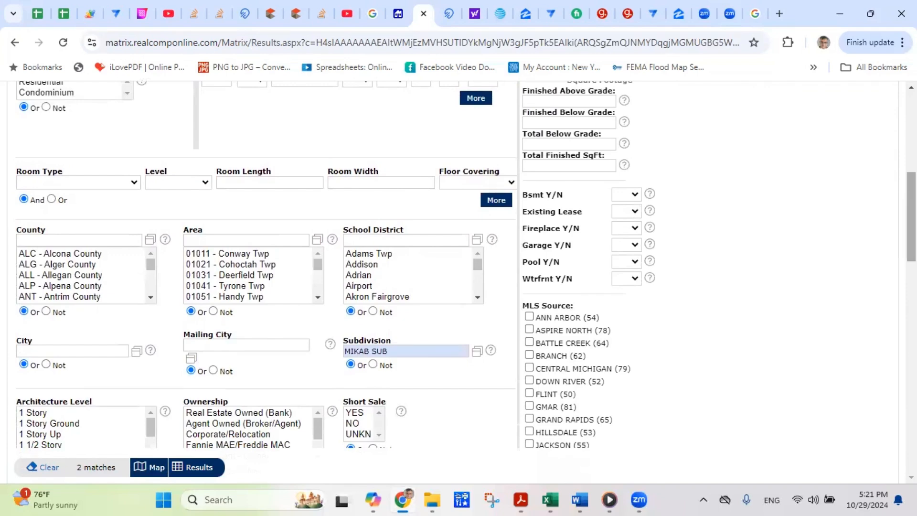
{"action": "scroll", "coordinate": [271, 234], "scroll_direction": "up", "scroll_amount": 10}
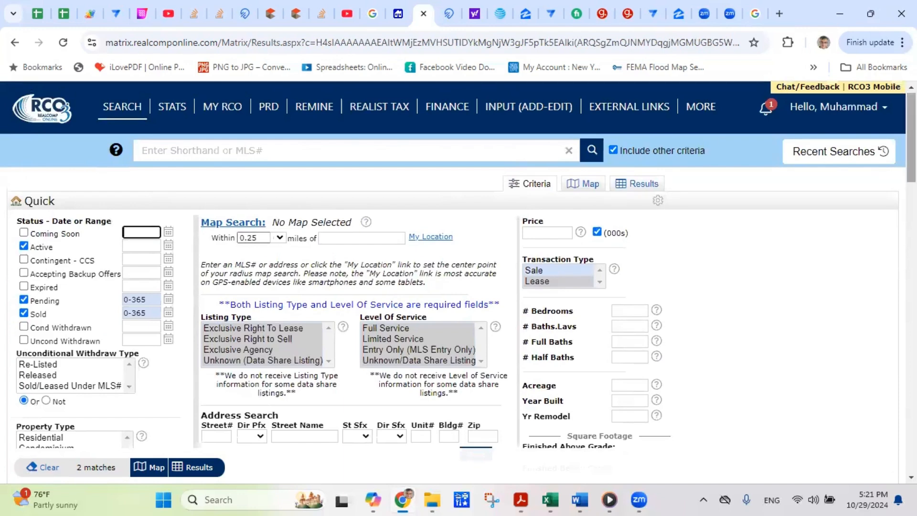
- Clear the MIKAB SUB subdivision and set the search area to 05080 - Inkster
{"action": "scroll", "coordinate": [414, 293], "scroll_direction": "down", "scroll_amount": 8}
{"action": "triple_click", "coordinate": [414, 292]}
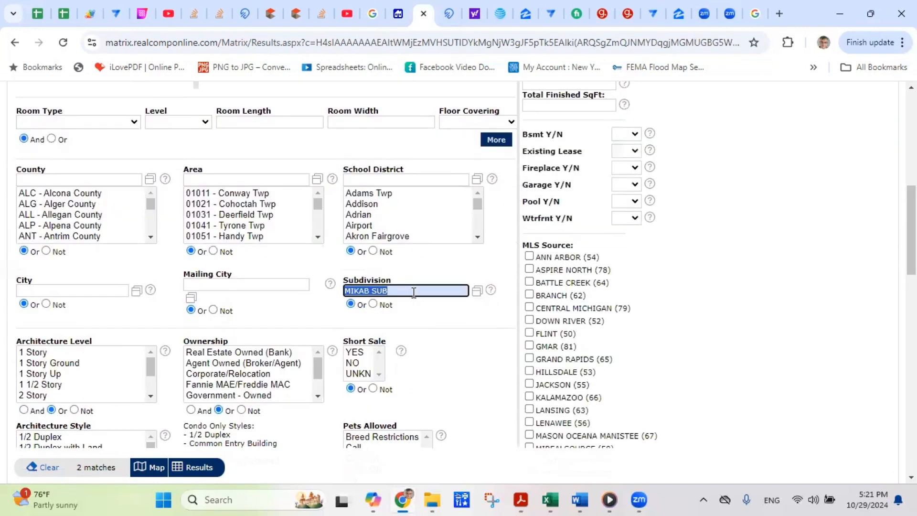
{"action": "key", "text": "BackSpace"}
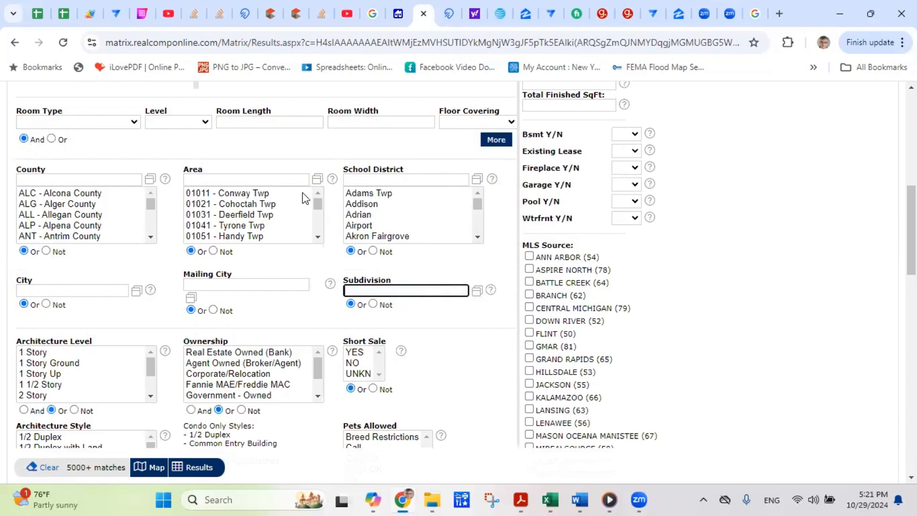
{"action": "left_click", "coordinate": [317, 180]}
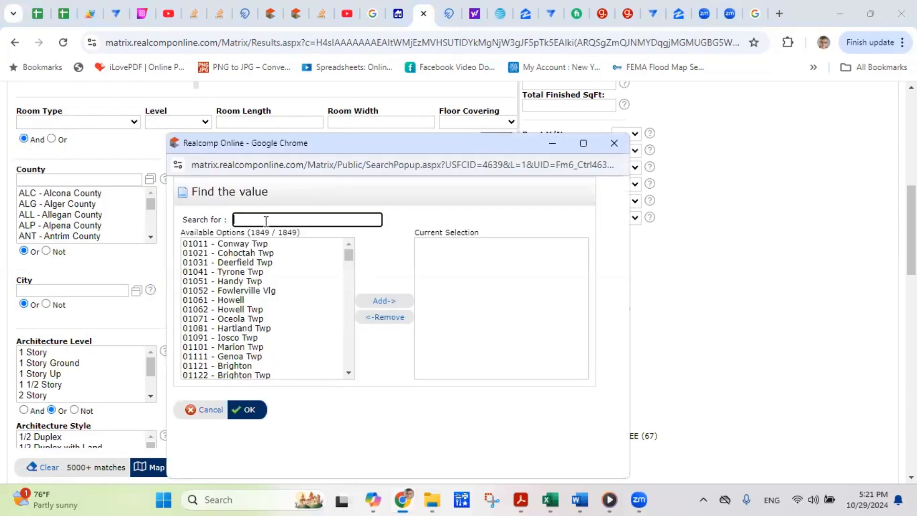
{"action": "type", "text": "Inkst"}
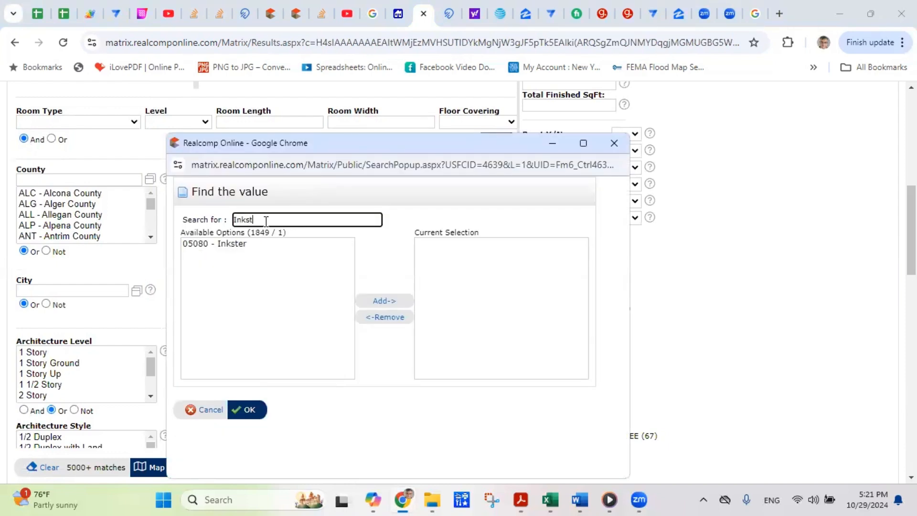
{"action": "double_click", "coordinate": [233, 246]}
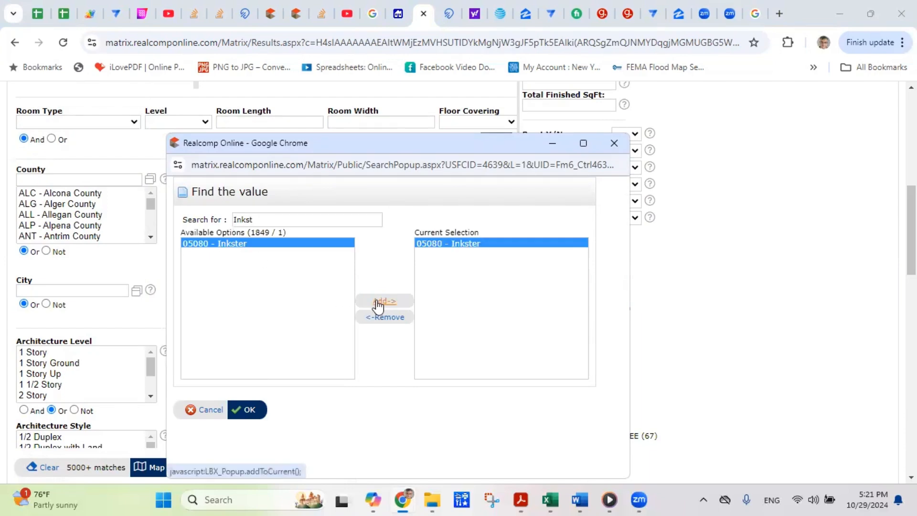
{"action": "left_click", "coordinate": [258, 409]}
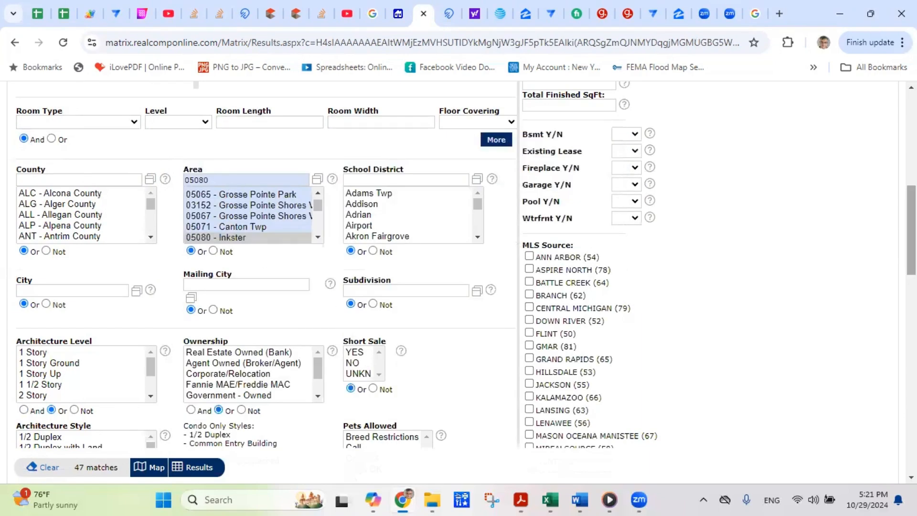
- Require 3+ bedrooms, no basement and a garage, narrowing the search to 3 results
{"action": "scroll", "coordinate": [266, 286], "scroll_direction": "up", "scroll_amount": 4}
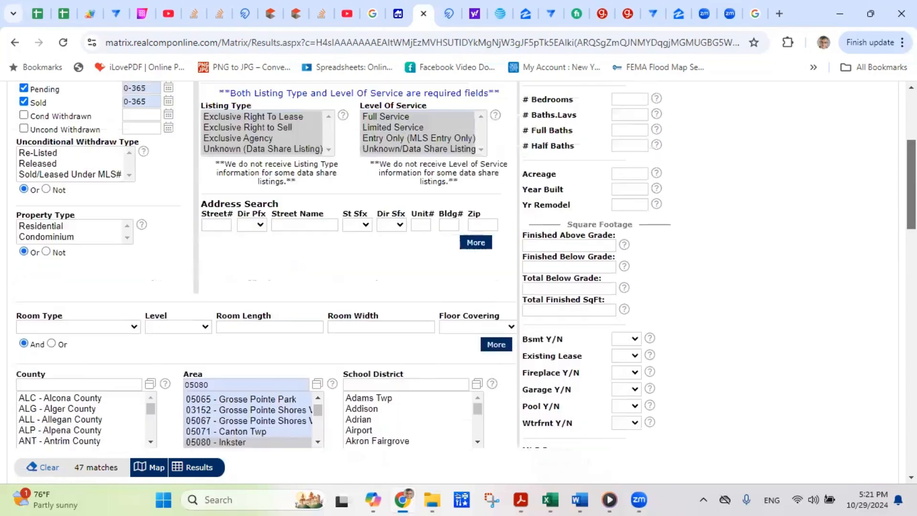
{"action": "scroll", "coordinate": [629, 220], "scroll_direction": "up", "scroll_amount": 2}
{"action": "left_click", "coordinate": [630, 205]}
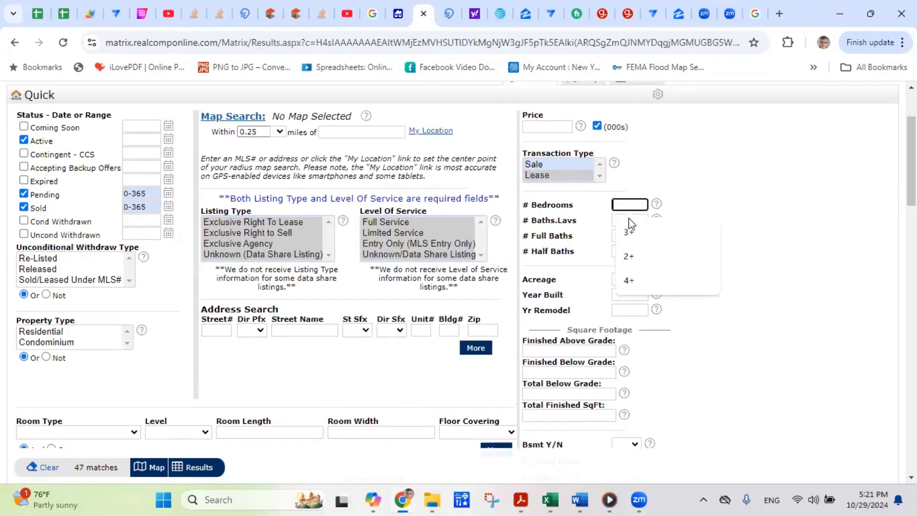
{"action": "left_click", "coordinate": [629, 232]}
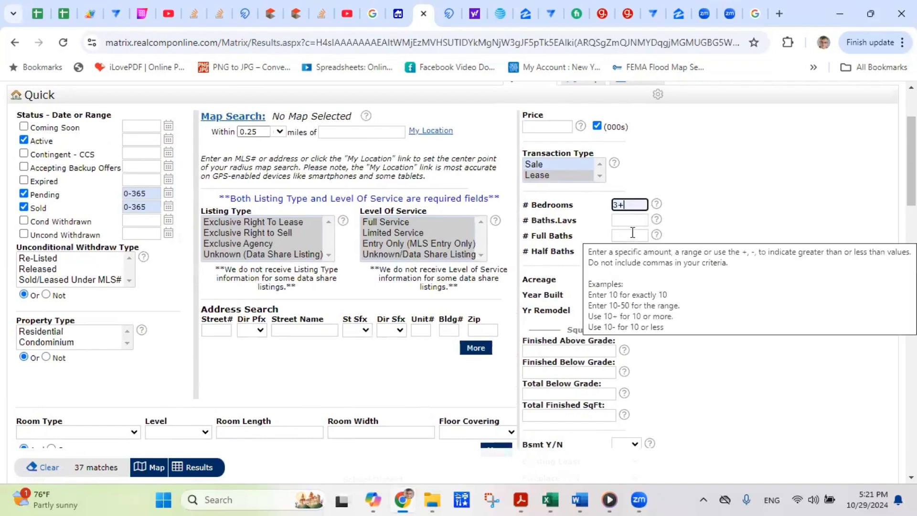
{"action": "key", "text": "Tab"}
{"action": "scroll", "coordinate": [591, 306], "scroll_direction": "down", "scroll_amount": 3}
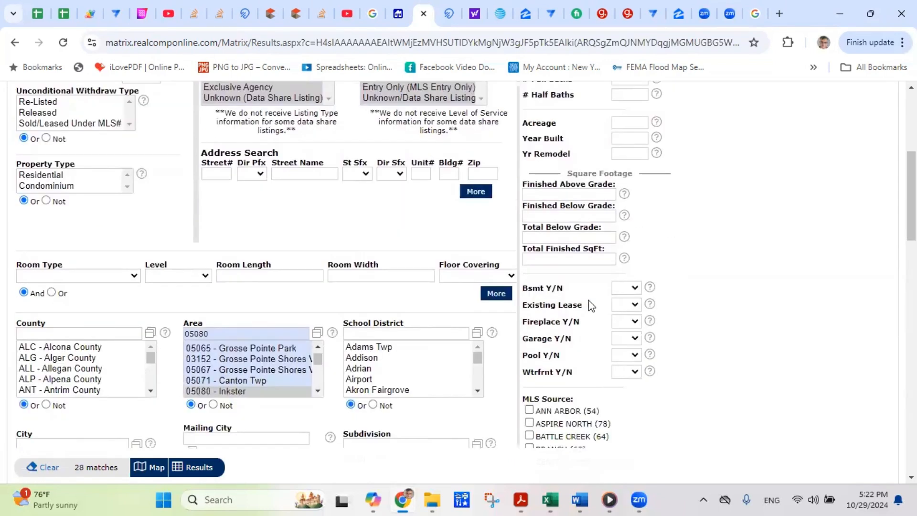
{"action": "left_click", "coordinate": [635, 288]}
{"action": "left_click", "coordinate": [622, 337]}
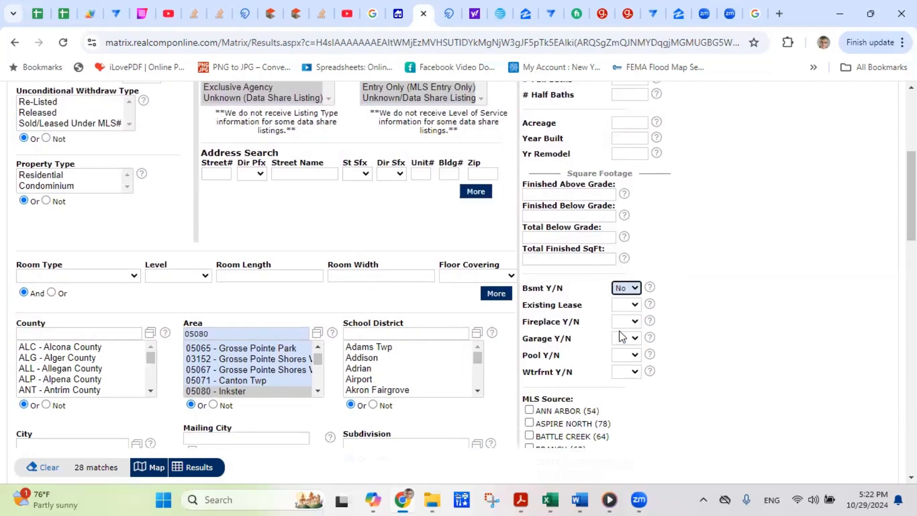
{"action": "left_click", "coordinate": [630, 338]}
{"action": "left_click", "coordinate": [630, 370]}
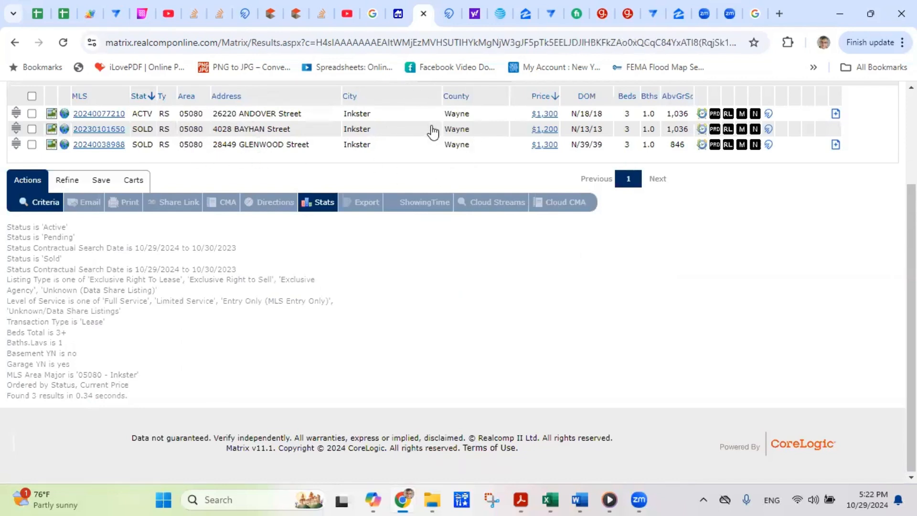
{"action": "scroll", "coordinate": [459, 239], "scroll_direction": "up", "scroll_amount": 3}
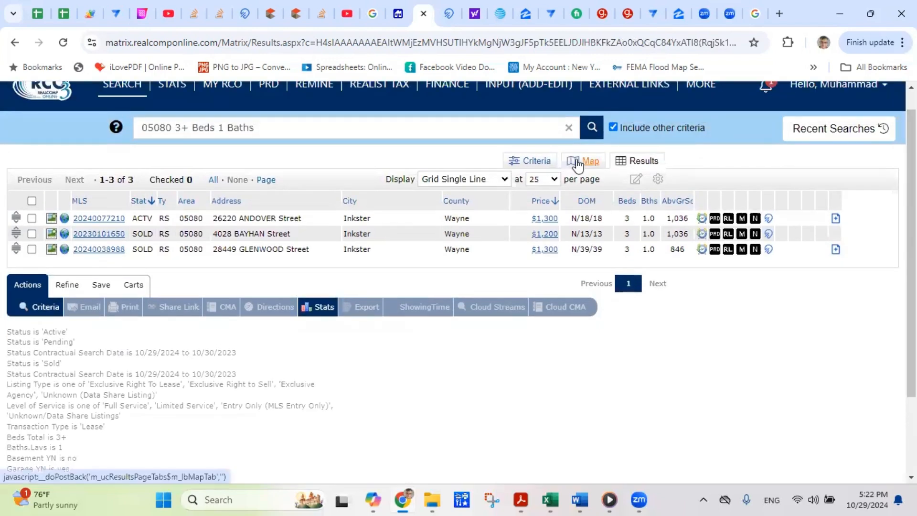
- Plot the Inkster results on the map, then go back to the search criteria
{"action": "left_click", "coordinate": [582, 161]}
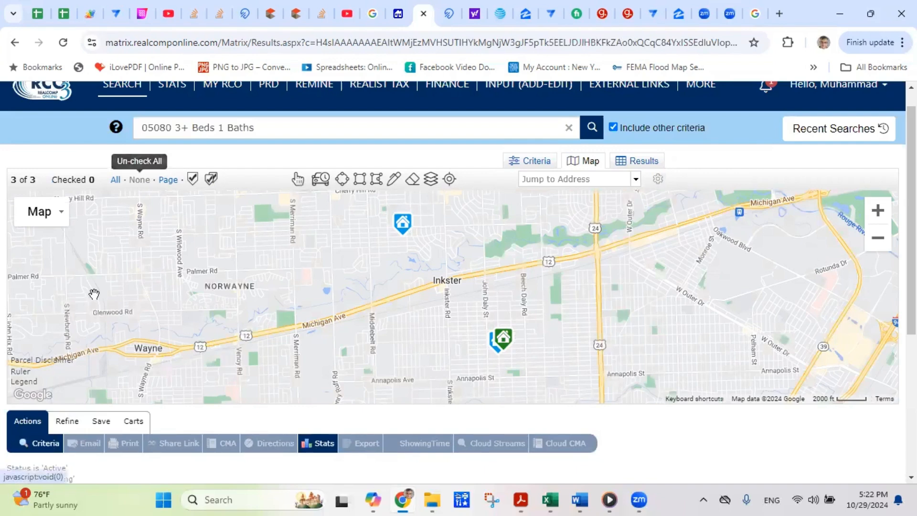
{"action": "left_click", "coordinate": [45, 444]}
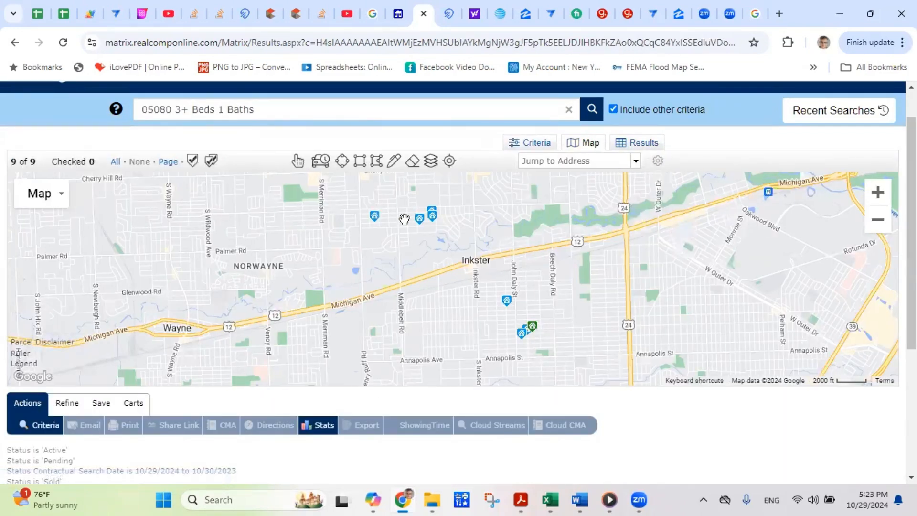
{"action": "left_click", "coordinate": [507, 311]}
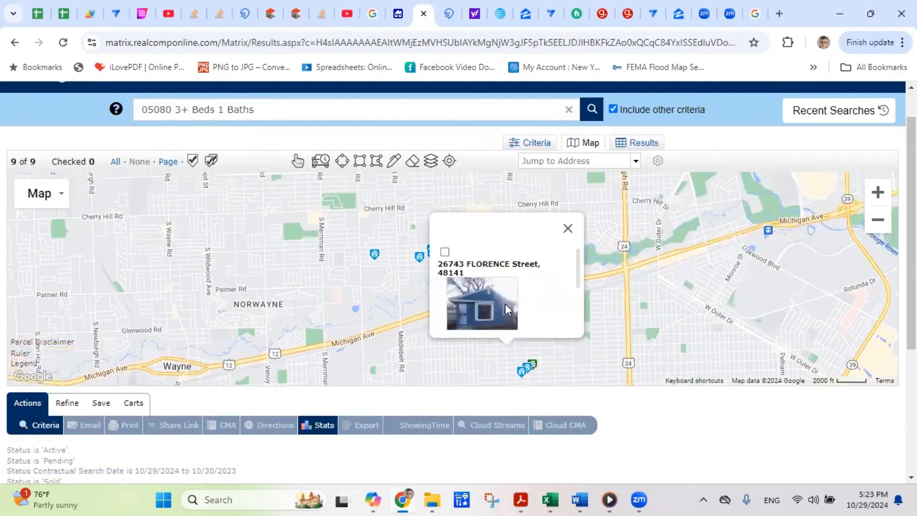
{"action": "left_click", "coordinate": [445, 252]}
{"action": "left_click", "coordinate": [528, 376]}
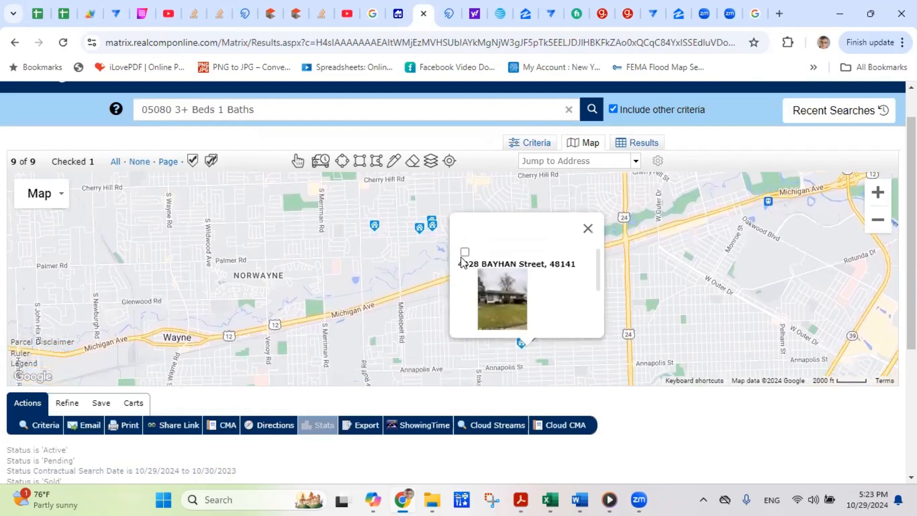
{"action": "left_click", "coordinate": [464, 253]}
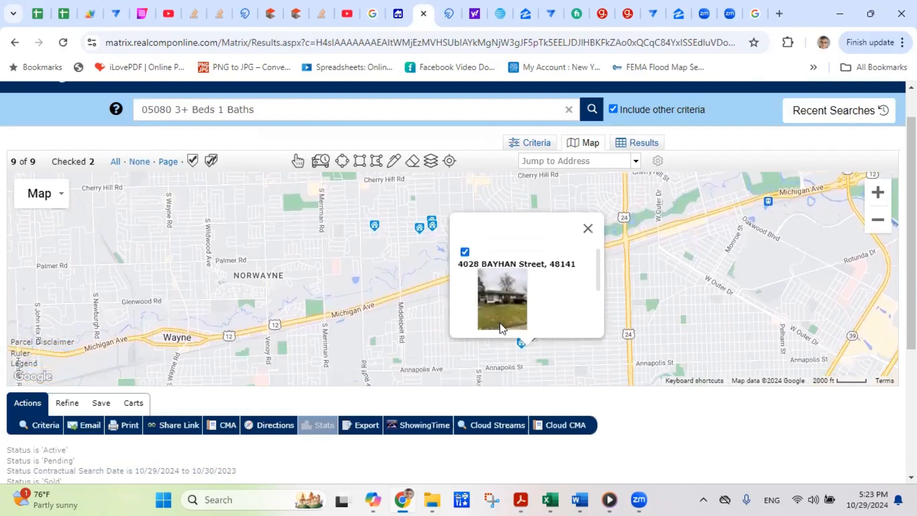
{"action": "left_click", "coordinate": [522, 353]}
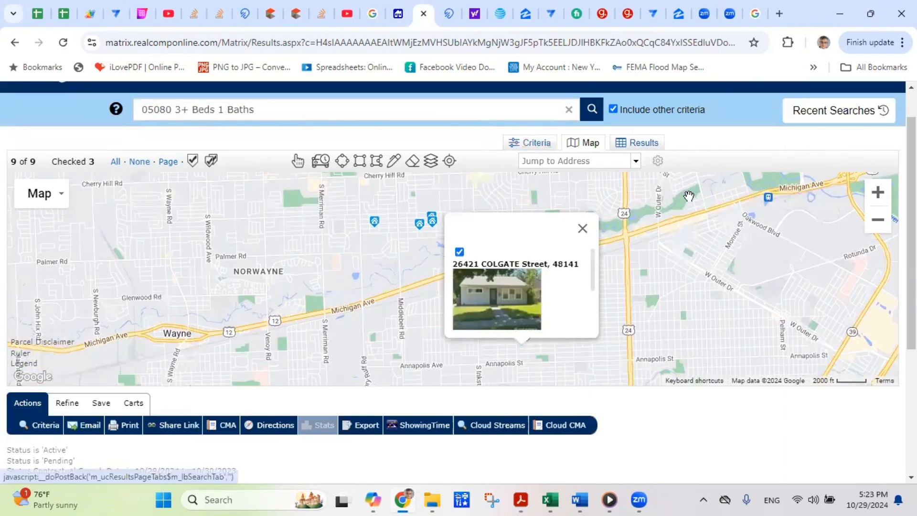
{"action": "left_click", "coordinate": [640, 144]}
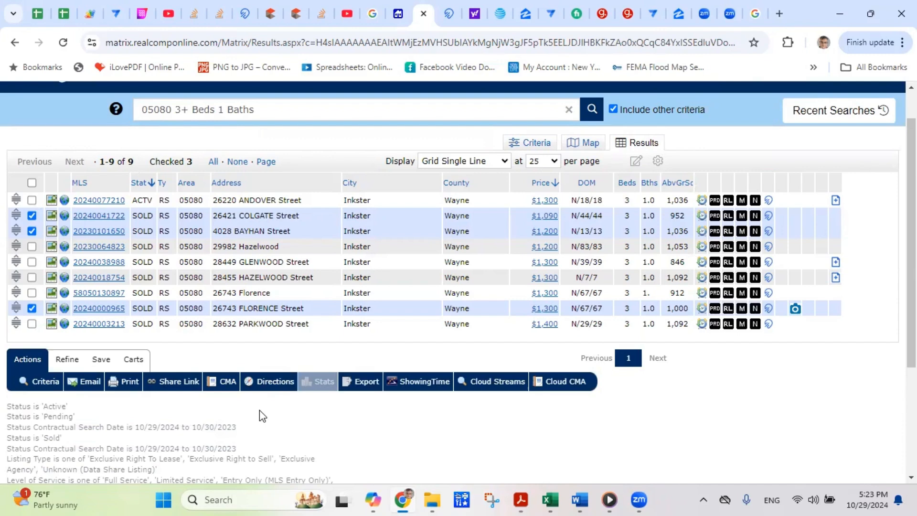
{"action": "left_click", "coordinate": [91, 385]}
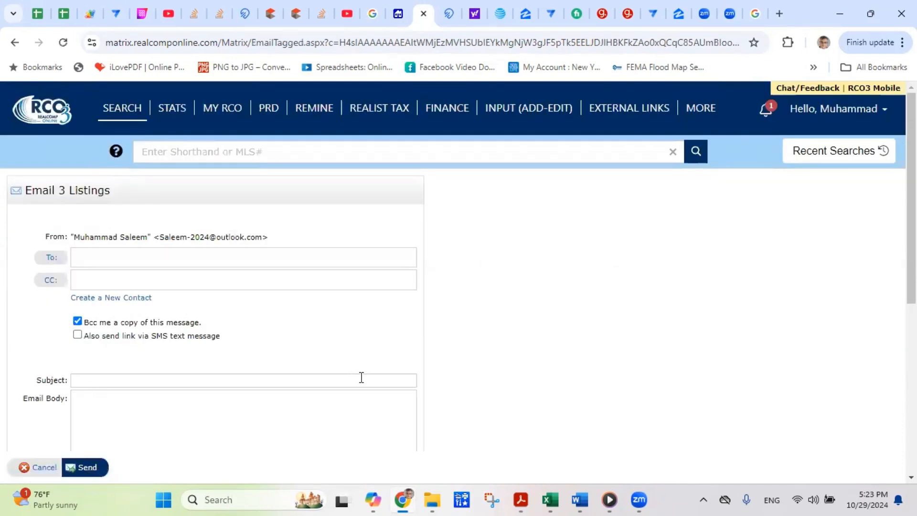
{"action": "left_click", "coordinate": [44, 469]}
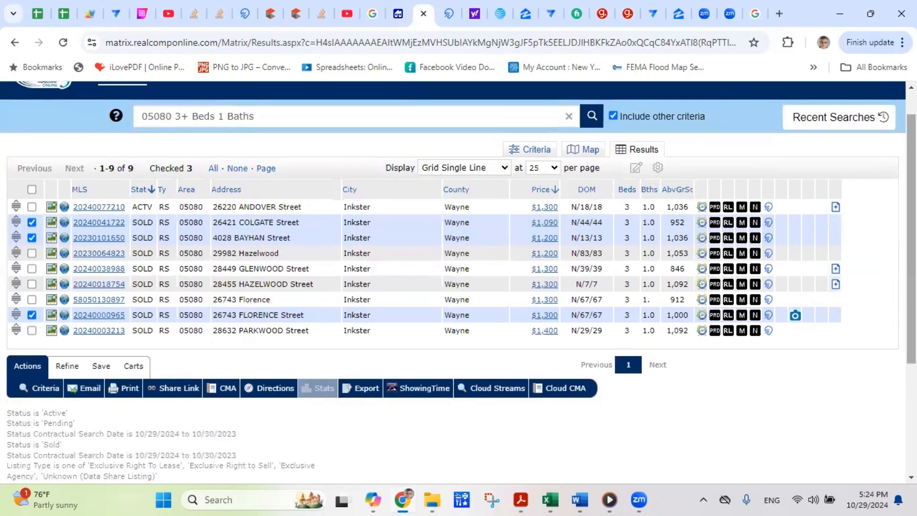
{"action": "left_click_drag", "start_coordinate": [911, 239], "coordinate": [912, 216]}
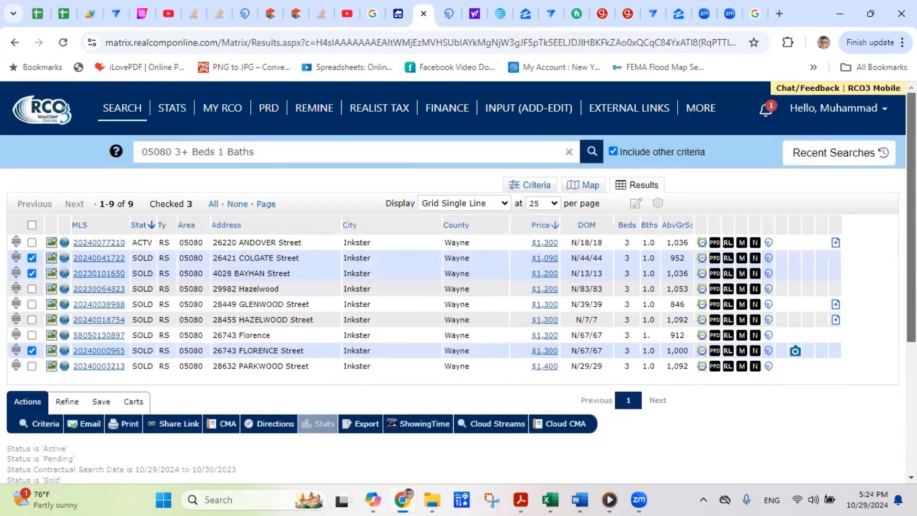
- Change the Transaction Type from Lease to Sale only, giving 49 matches
{"action": "left_click", "coordinate": [45, 424]}
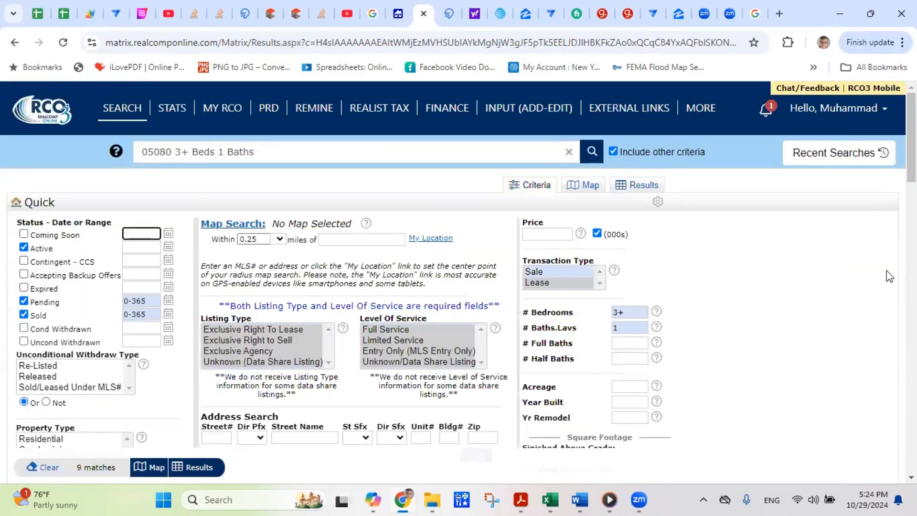
{"action": "left_click_drag", "start_coordinate": [911, 158], "coordinate": [912, 161]}
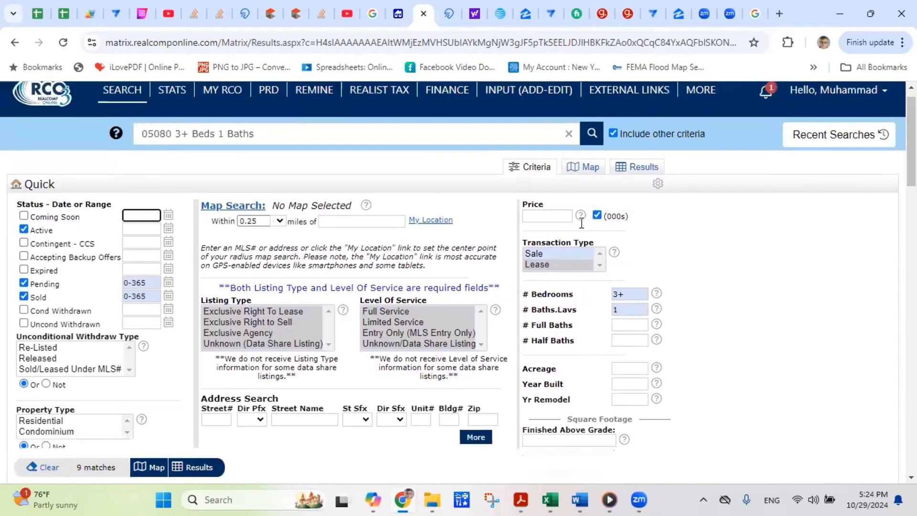
{"action": "left_click", "coordinate": [539, 253]}
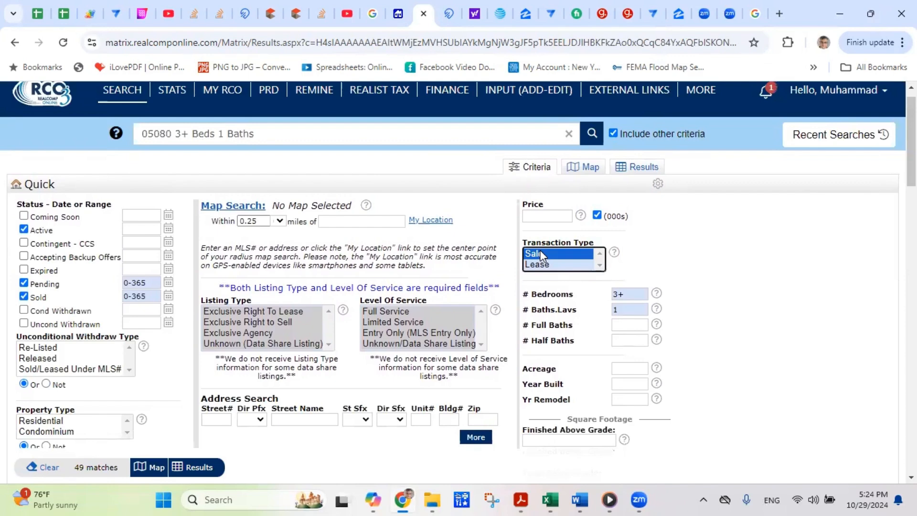
{"action": "scroll", "coordinate": [611, 310], "scroll_direction": "down", "scroll_amount": 1}
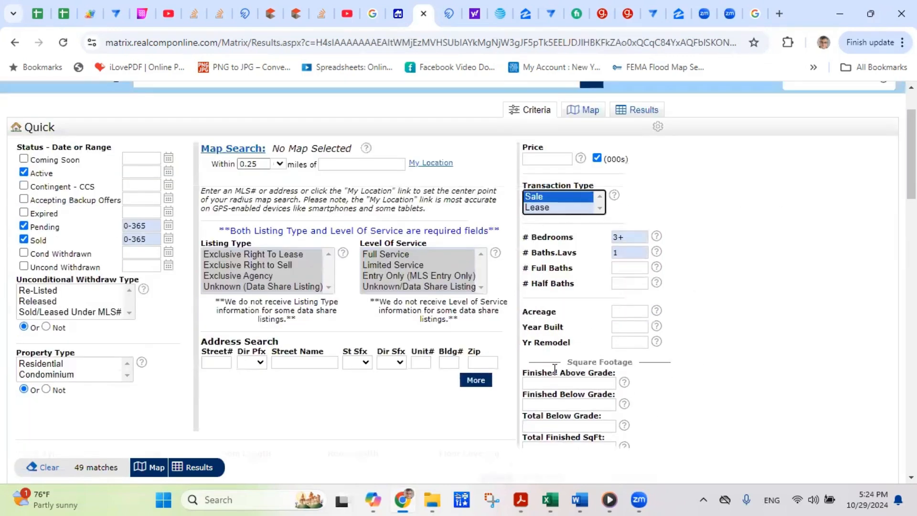
{"action": "scroll", "coordinate": [631, 328], "scroll_direction": "up", "scroll_amount": 2}
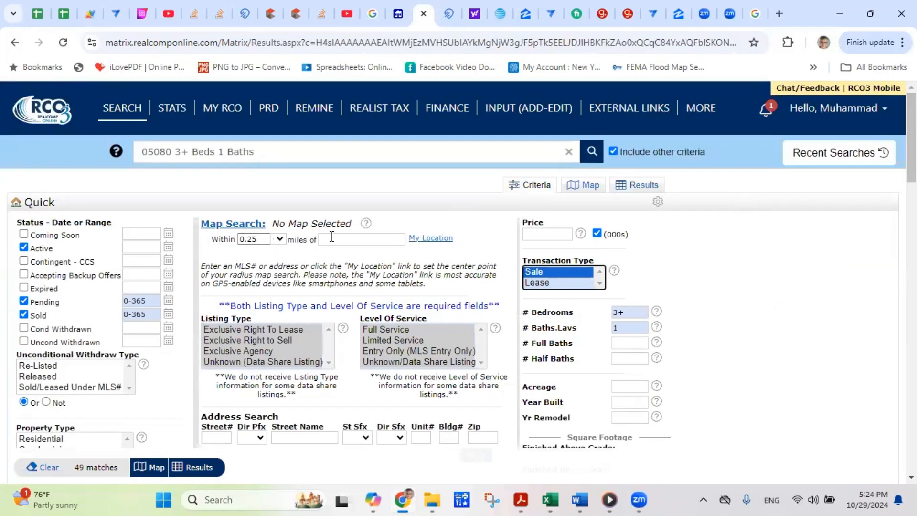
{"action": "scroll", "coordinate": [459, 268], "scroll_direction": "down", "scroll_amount": 10}
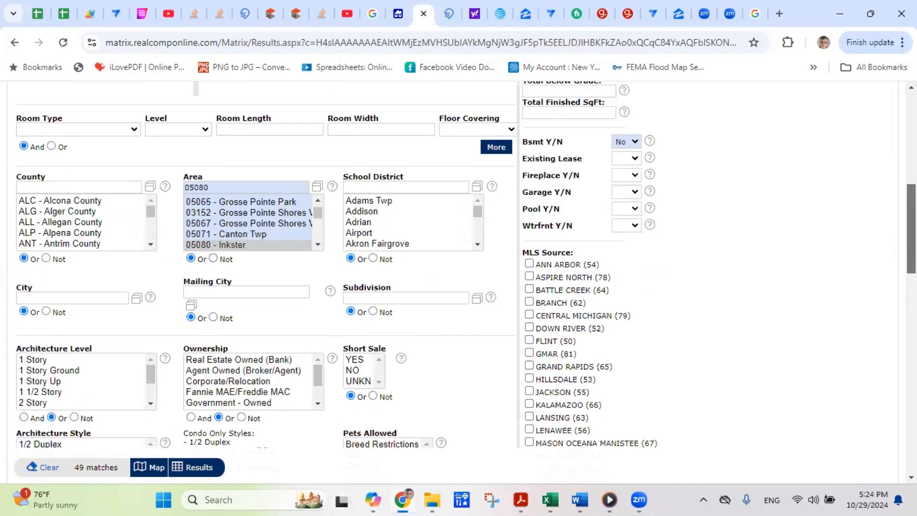
- Set the subdivision to MIKAB SUB via a 'Mikab' lookup search, view its 2 listings, and return to criteria
{"action": "left_click", "coordinate": [477, 299]}
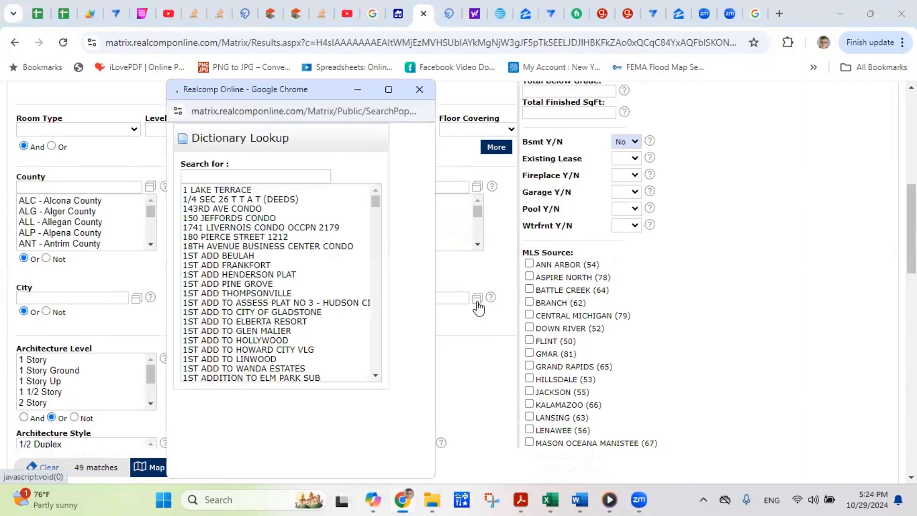
{"action": "left_click", "coordinate": [254, 177]}
{"action": "type", "text": "Mikab"}
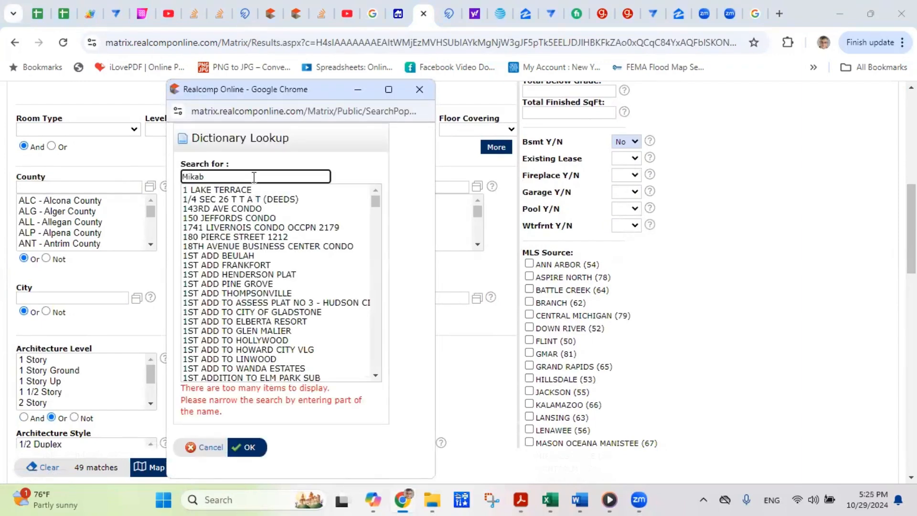
{"action": "left_click", "coordinate": [233, 191]}
{"action": "double_click", "coordinate": [232, 194]}
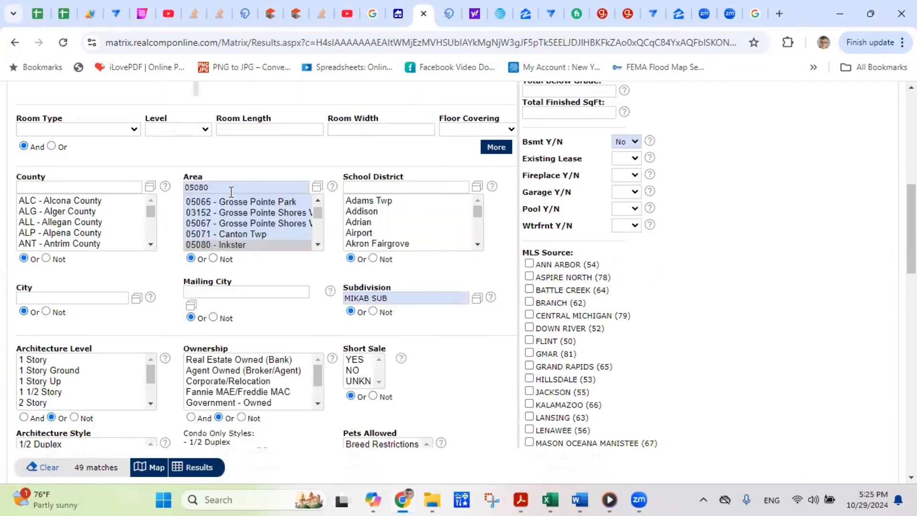
{"action": "left_click", "coordinate": [194, 467]}
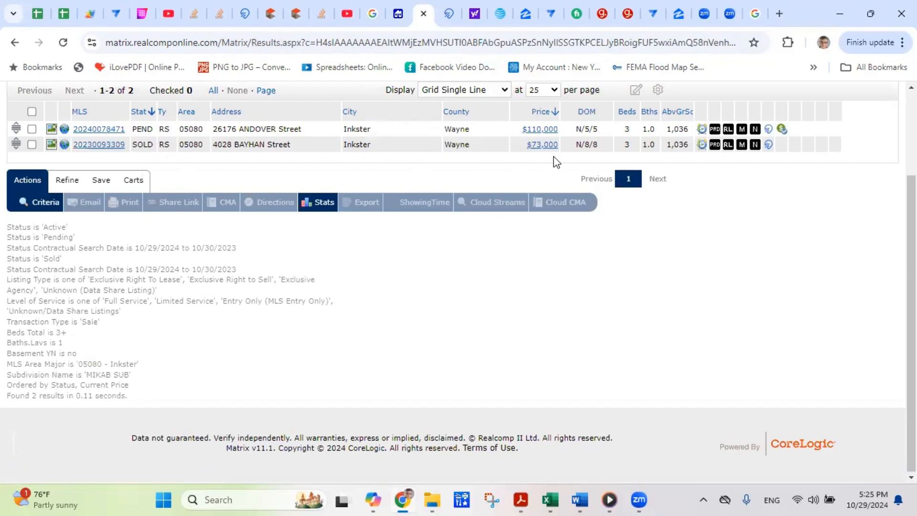
{"action": "left_click", "coordinate": [40, 202]}
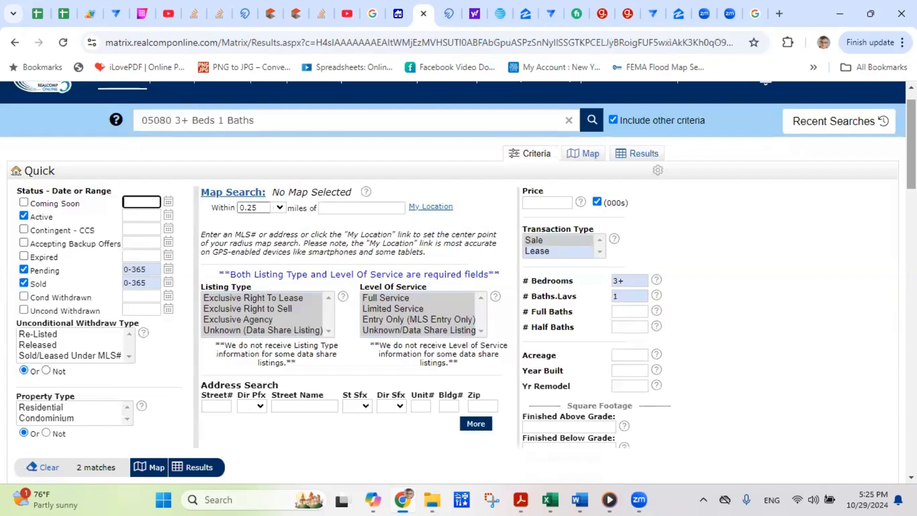
- Restrict the Property Type to Residential
{"action": "scroll", "coordinate": [29, 151], "scroll_direction": "up", "scroll_amount": 1}
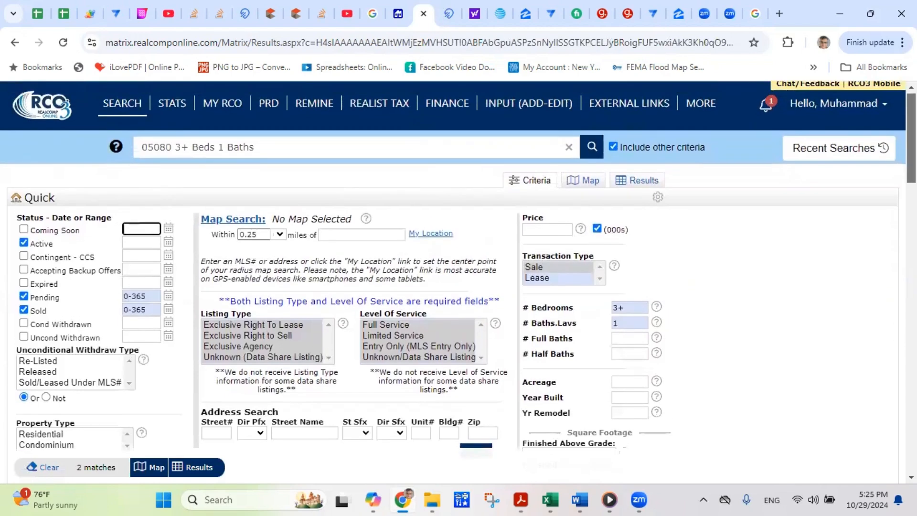
{"action": "scroll", "coordinate": [28, 151], "scroll_direction": "down", "scroll_amount": 2}
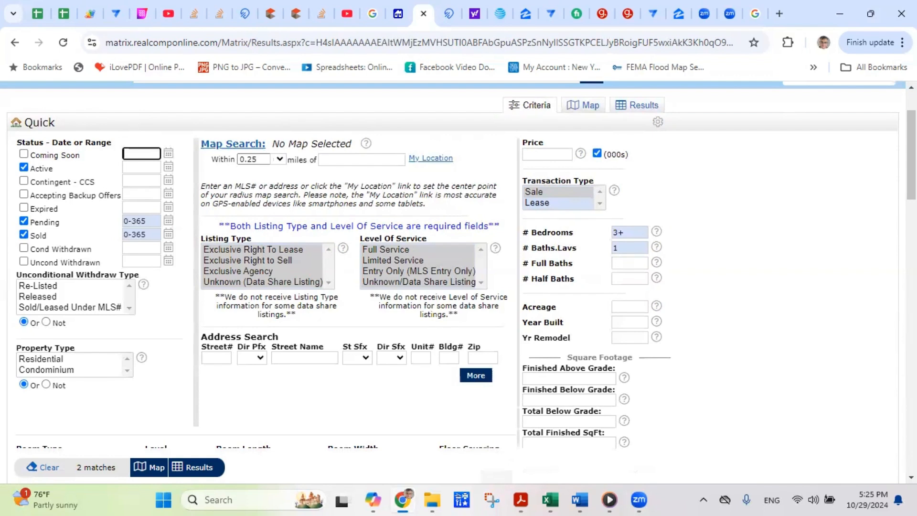
{"action": "scroll", "coordinate": [377, 198], "scroll_direction": "down", "scroll_amount": 1}
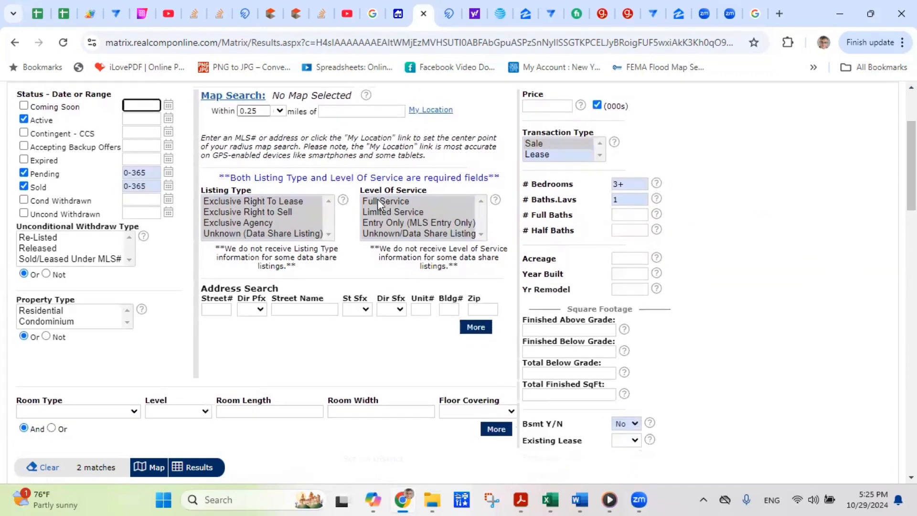
{"action": "left_click", "coordinate": [45, 313]}
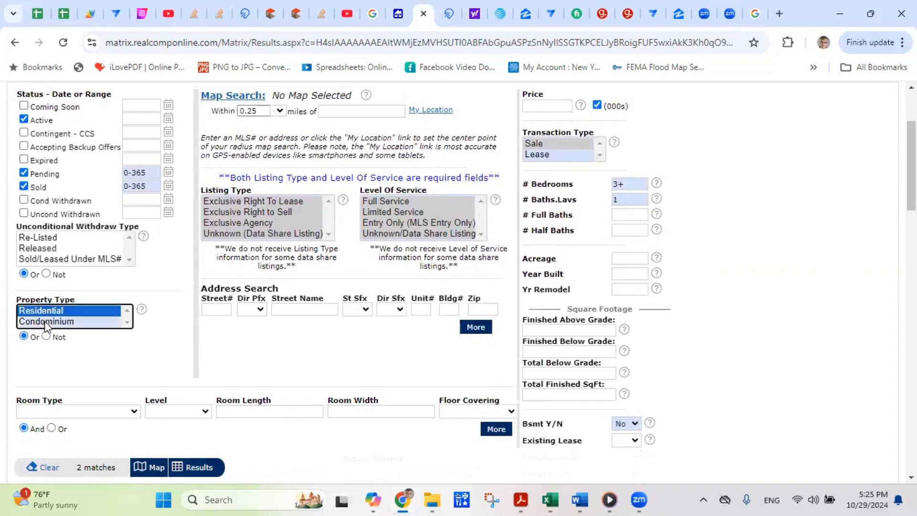
- Open the Price field without entering a limit and review the remaining criteria, still 2 matches
{"action": "scroll", "coordinate": [543, 239], "scroll_direction": "up", "scroll_amount": 3}
{"action": "left_click", "coordinate": [545, 235]}
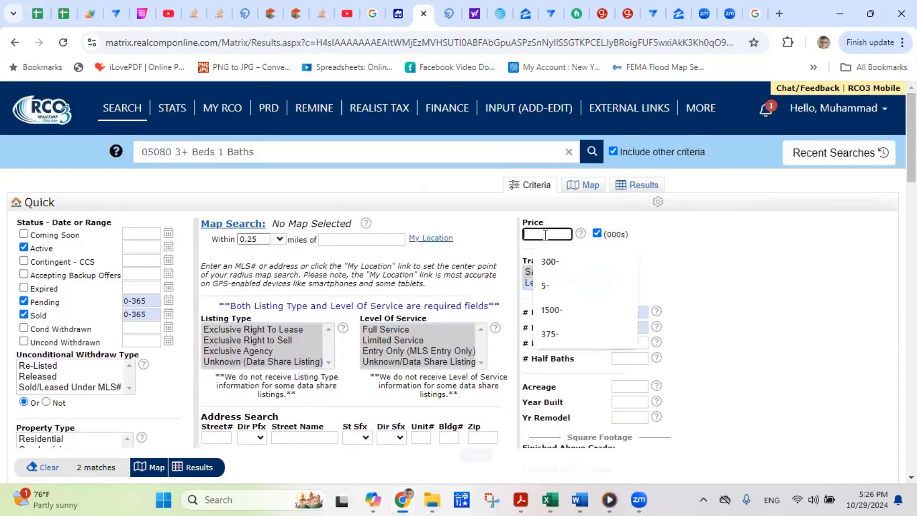
{"action": "left_click", "coordinate": [707, 252]}
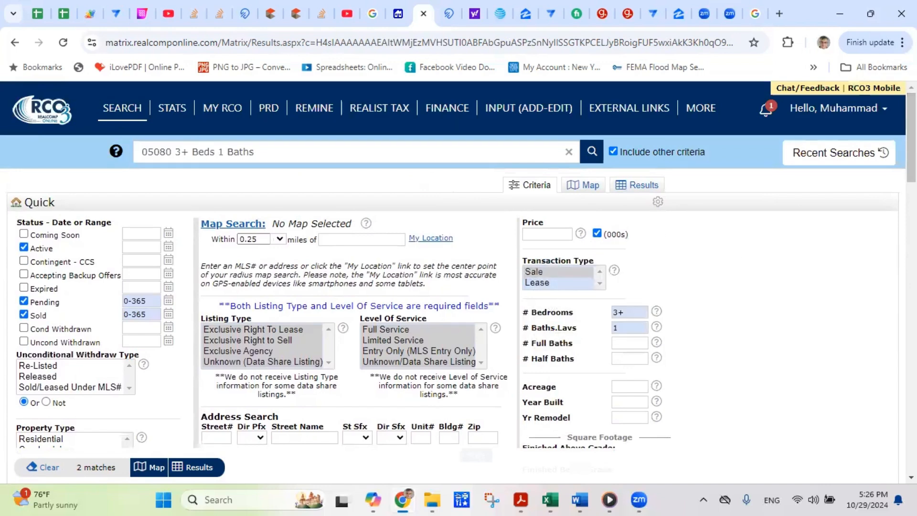
{"action": "scroll", "coordinate": [459, 287], "scroll_direction": "down", "scroll_amount": 2}
{"action": "scroll", "coordinate": [736, 177], "scroll_direction": "down", "scroll_amount": 2}
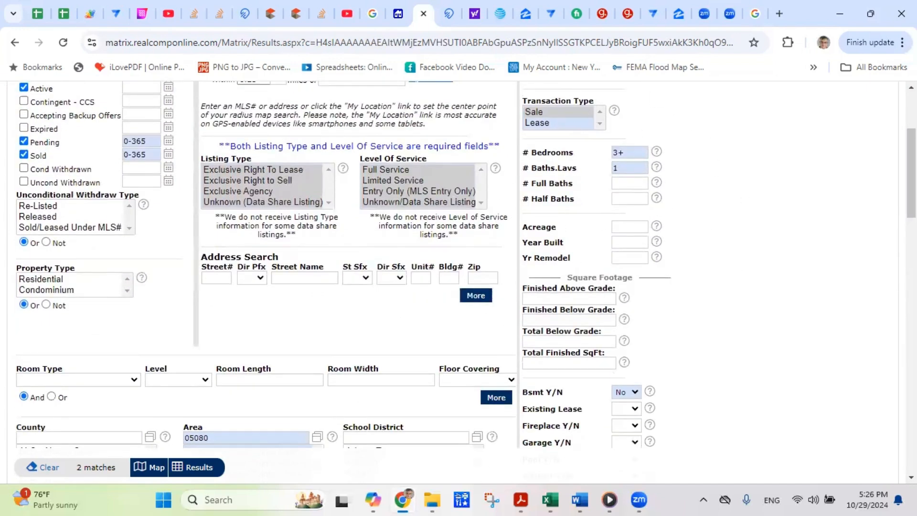
{"action": "scroll", "coordinate": [459, 263], "scroll_direction": "down", "scroll_amount": 3}
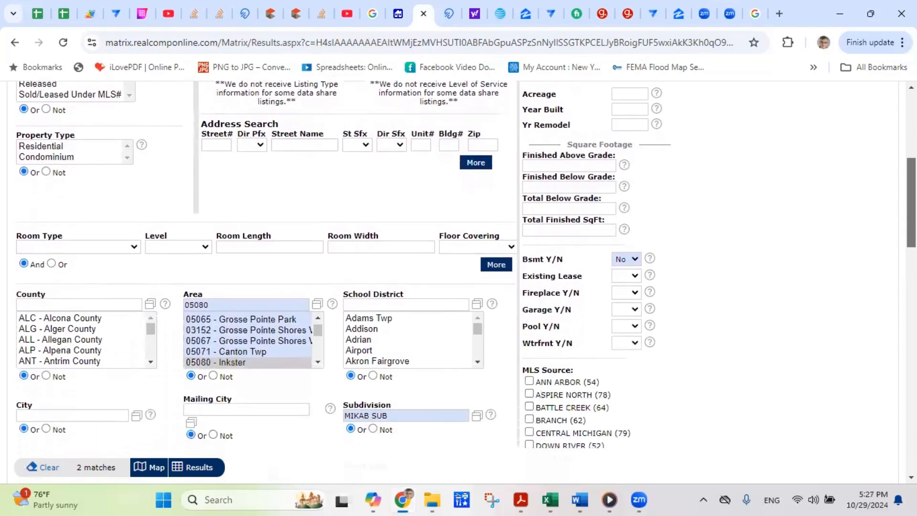
{"action": "scroll", "coordinate": [458, 263], "scroll_direction": "up", "scroll_amount": 4}
{"action": "scroll", "coordinate": [458, 271], "scroll_direction": "down", "scroll_amount": 7}
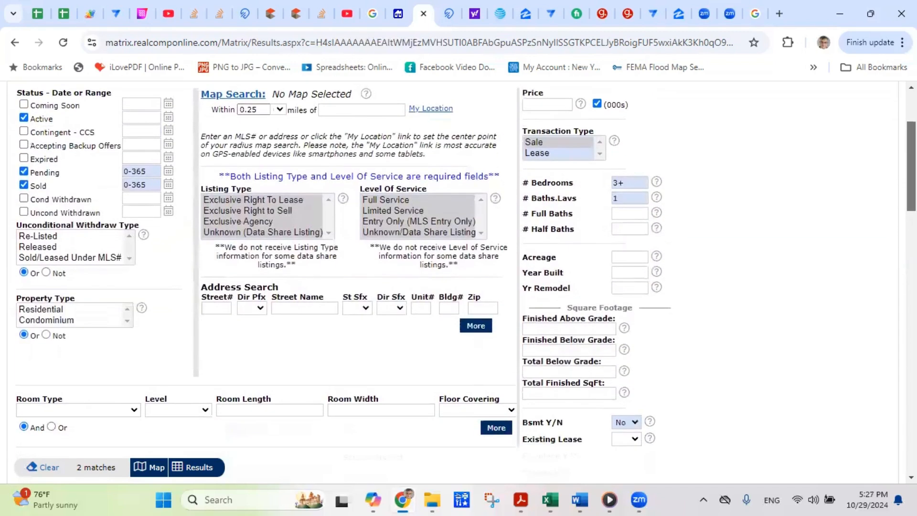
{"action": "scroll", "coordinate": [748, 203], "scroll_direction": "up", "scroll_amount": 6}
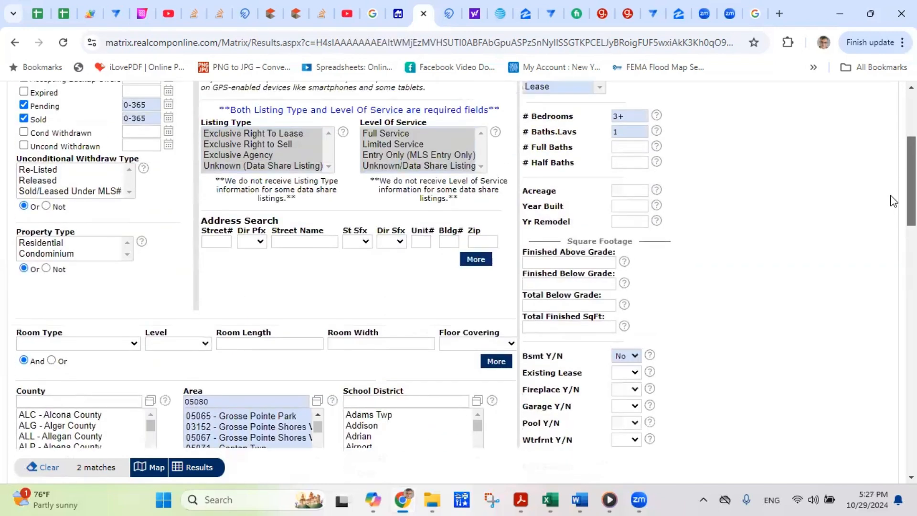